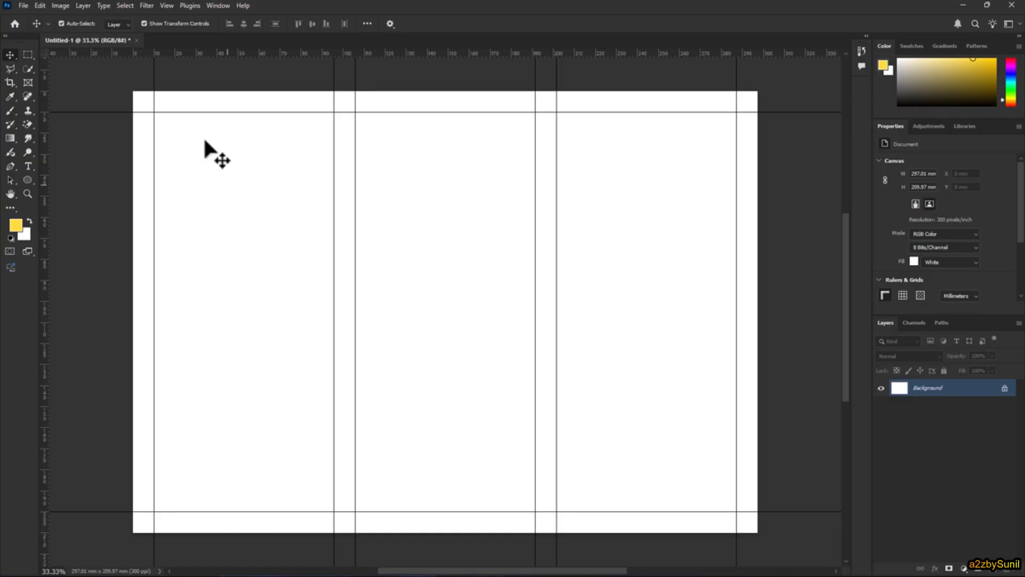
- Close the Untitled-1 document without saving its changes
left_click(137, 41)
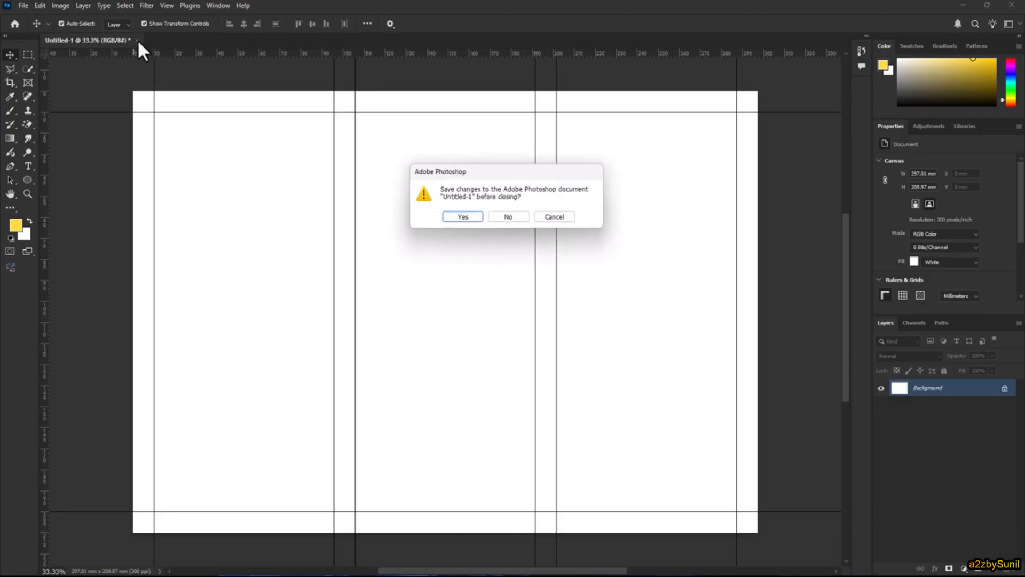
left_click(507, 217)
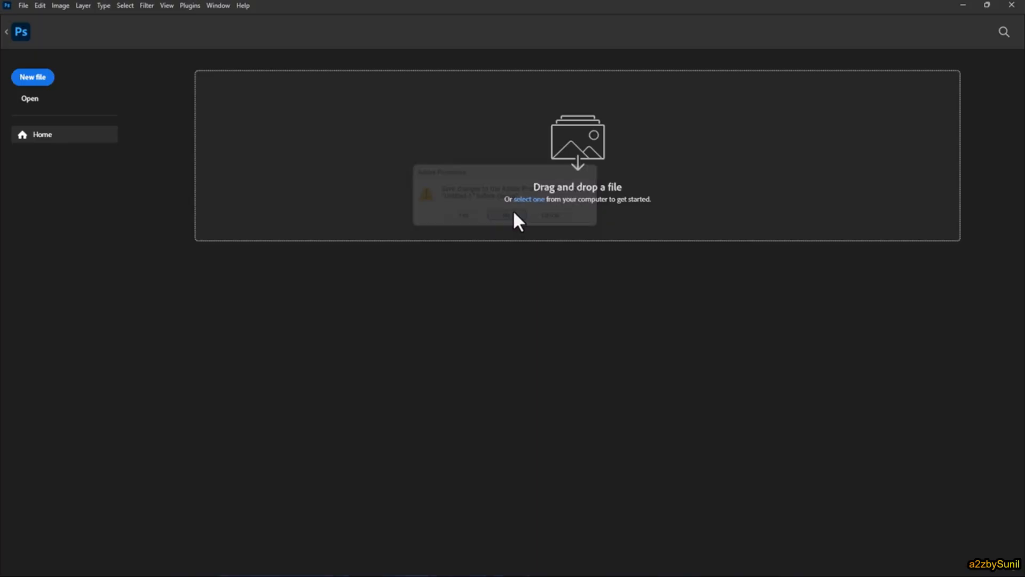
left_click(33, 102)
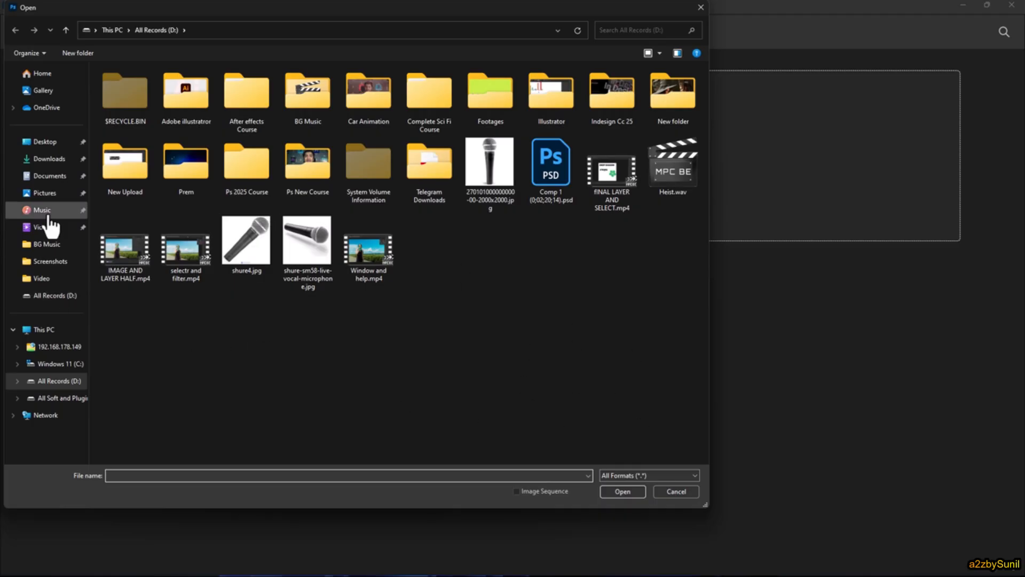
left_click(45, 143)
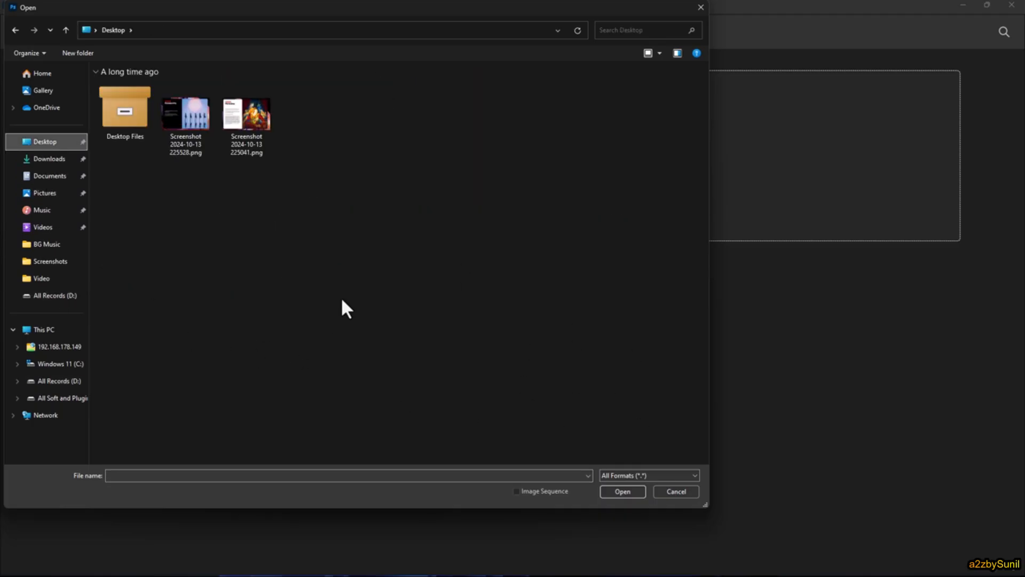
left_click(677, 491)
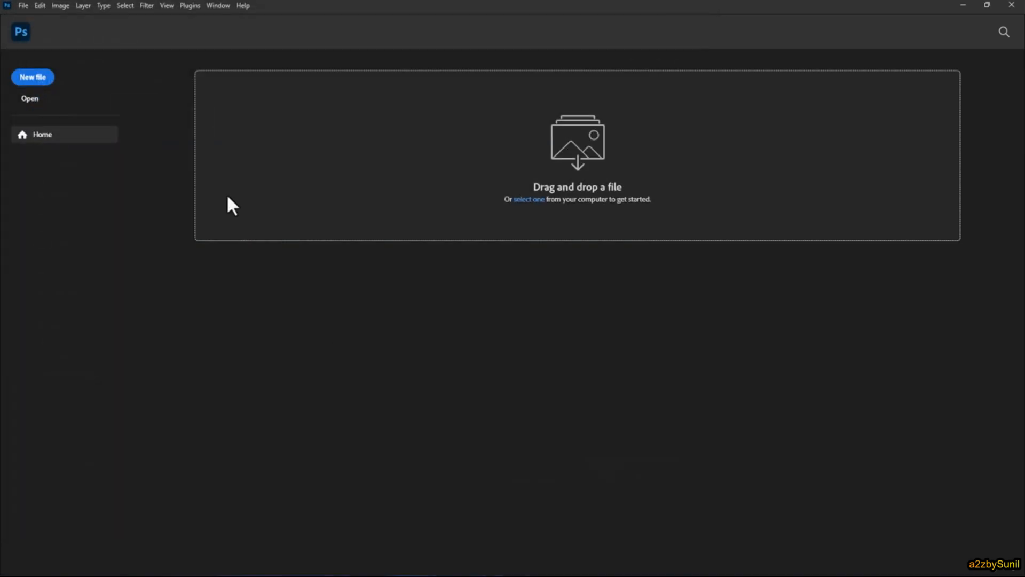
- Open Screenshot 2024-10-13 225528.png and Screenshot 2024-10-13 225041.png together from the Desktop folder
left_click(24, 6)
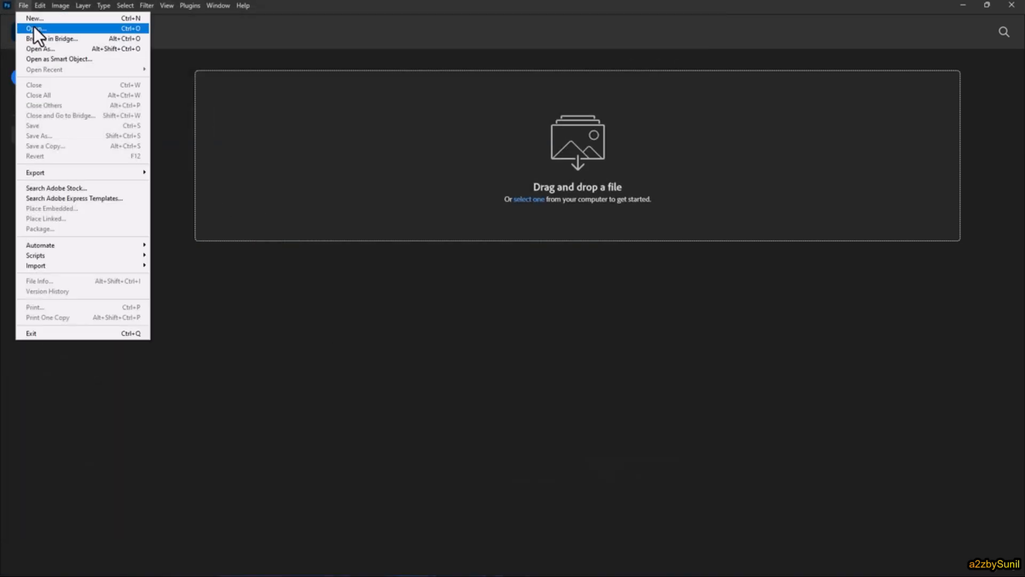
left_click(142, 28)
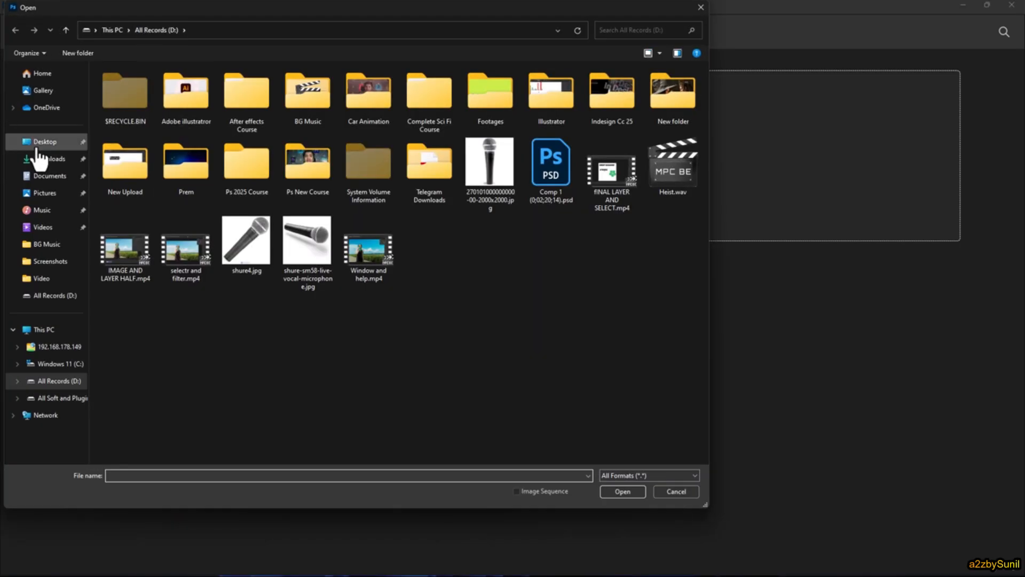
left_click(38, 143)
left_click(186, 118)
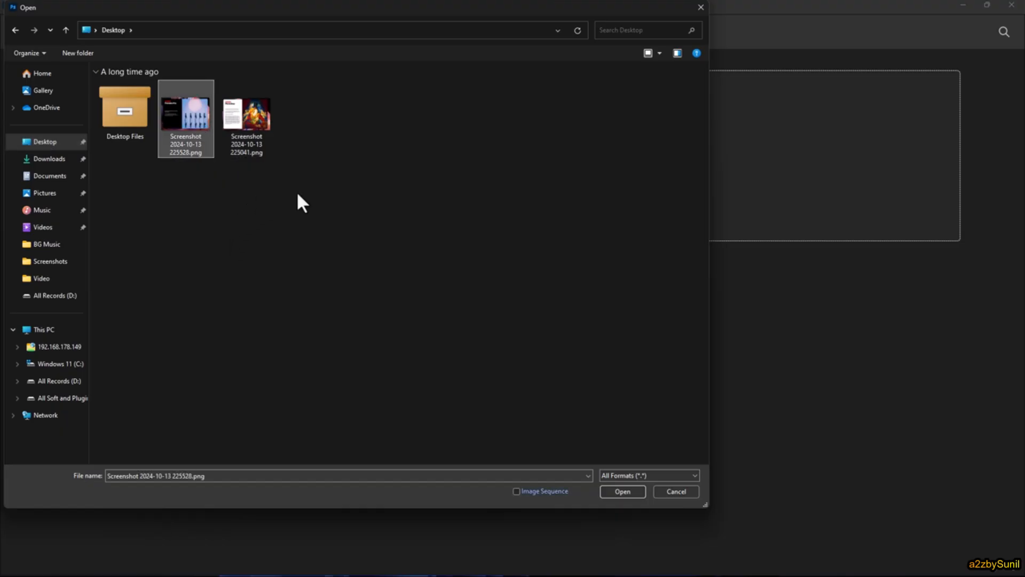
left_click_drag(298, 197, 199, 106)
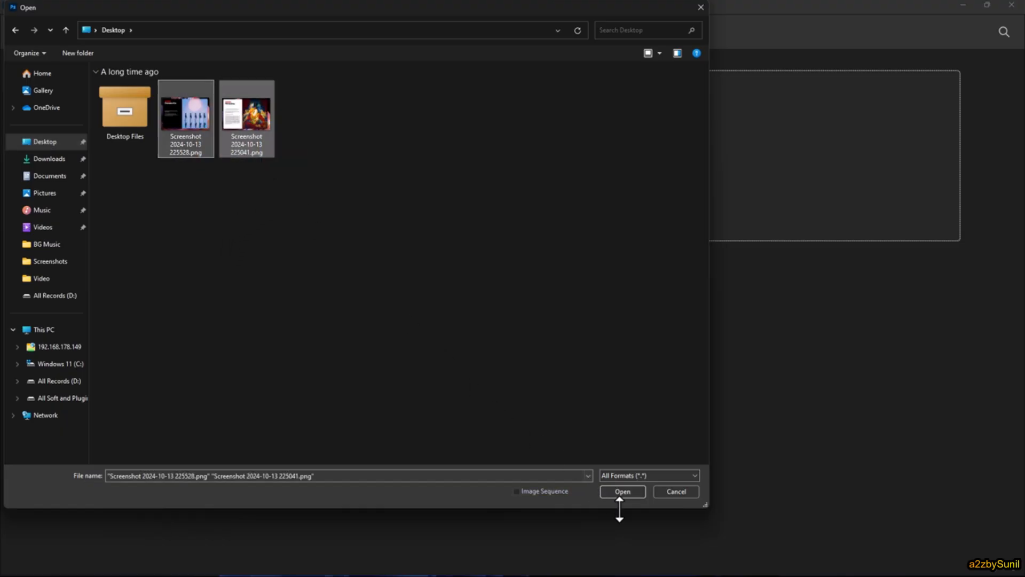
left_click(630, 490)
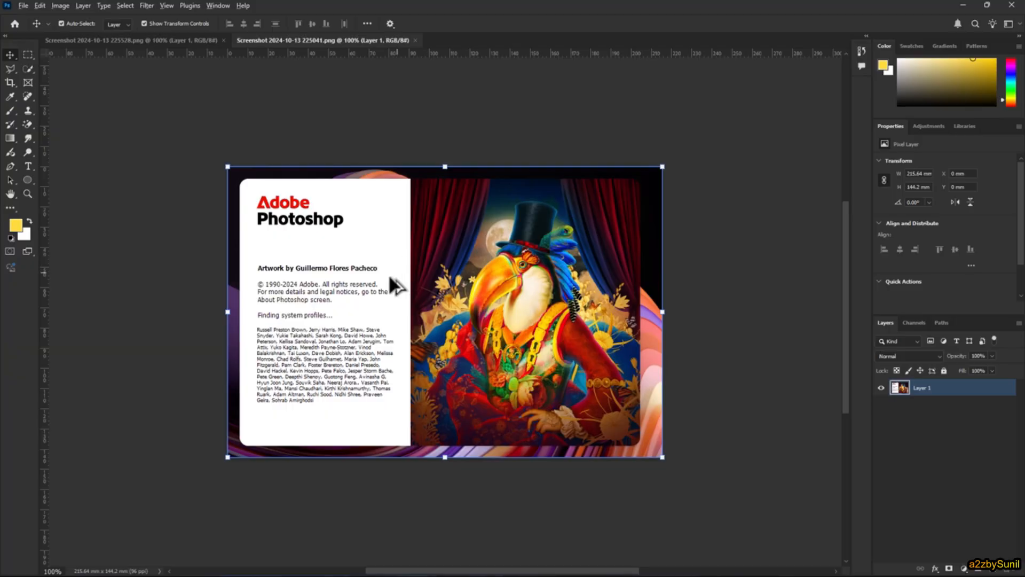
- Examine the logo, text and bird artwork of Screenshot 2024-10-13 225041.png up close and as a whole
scroll(364, 268, "up", 6)
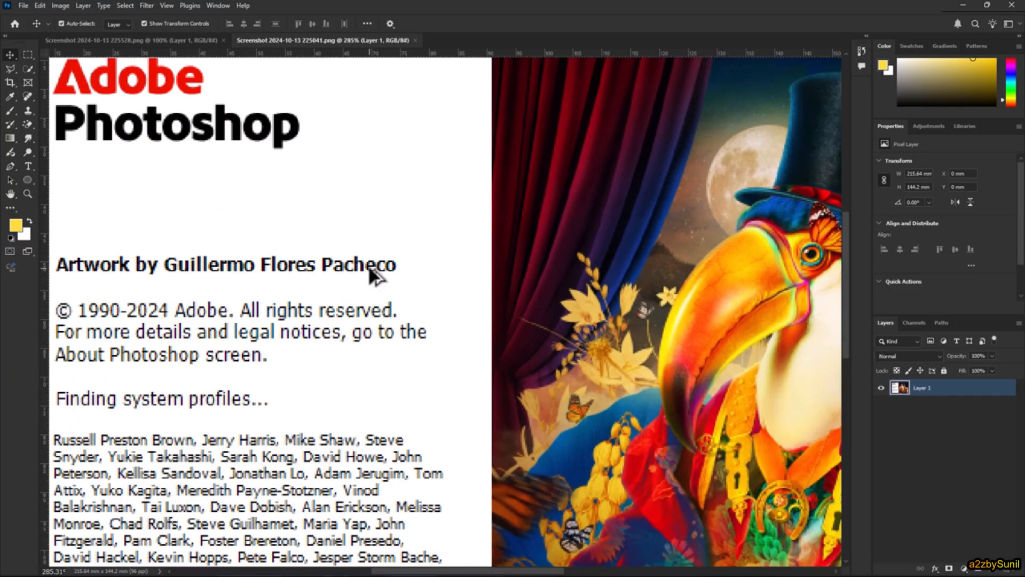
scroll(372, 273, "down", 6)
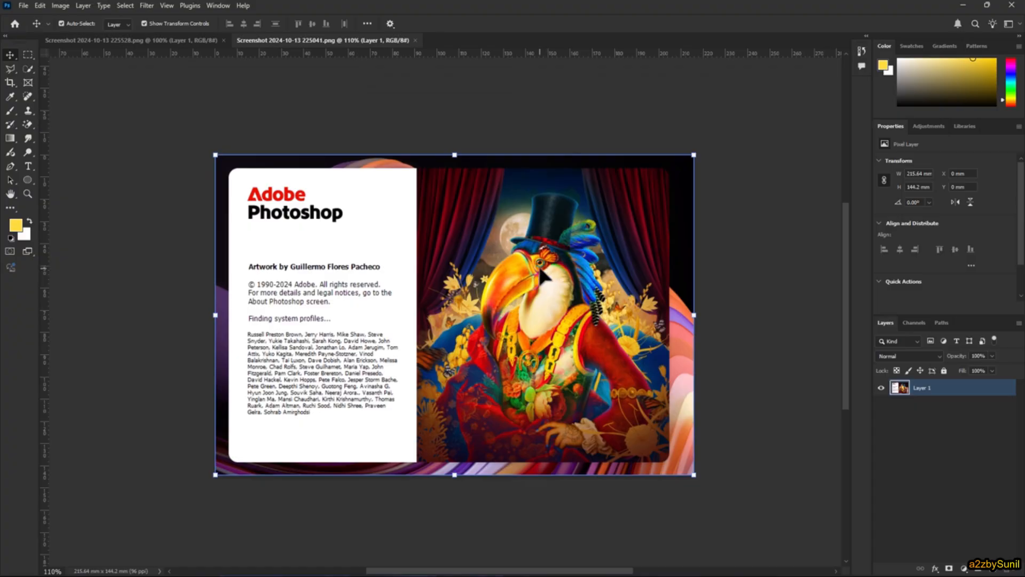
scroll(545, 263, "up", 1)
scroll(546, 265, "up", 3)
scroll(545, 274, "down", 2)
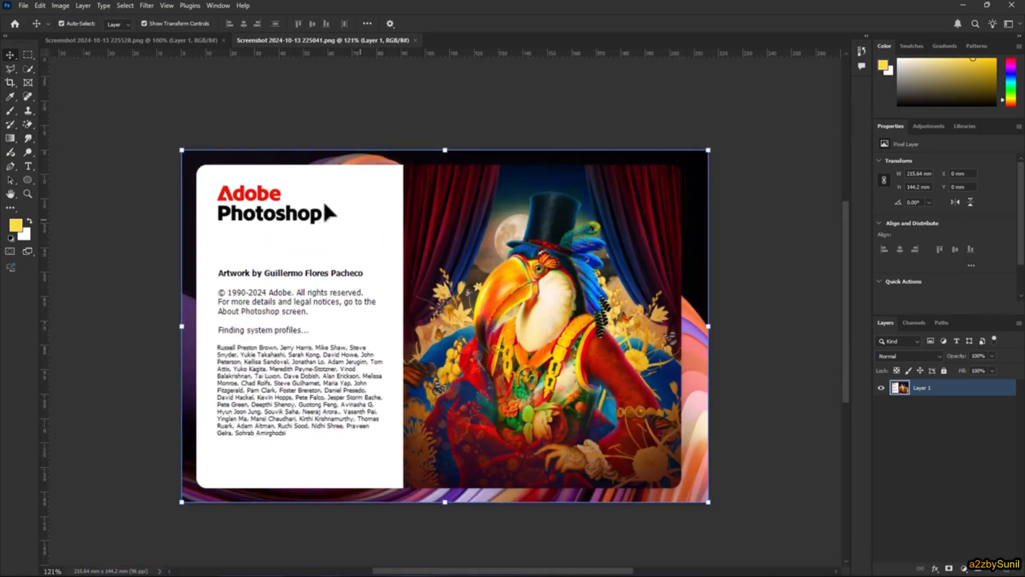
scroll(222, 212, "up", 3)
scroll(223, 207, "down", 3)
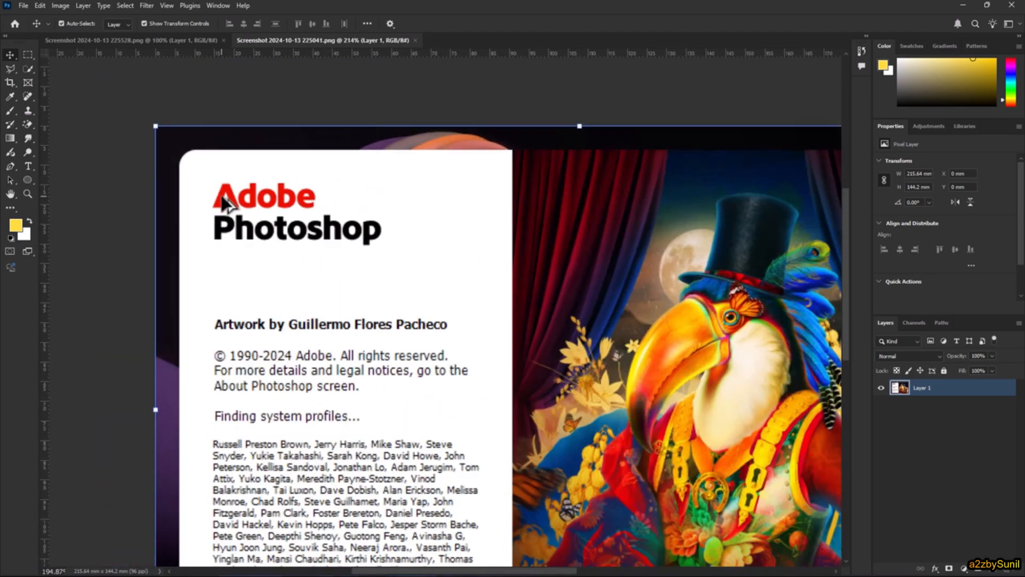
scroll(222, 200, "down", 2)
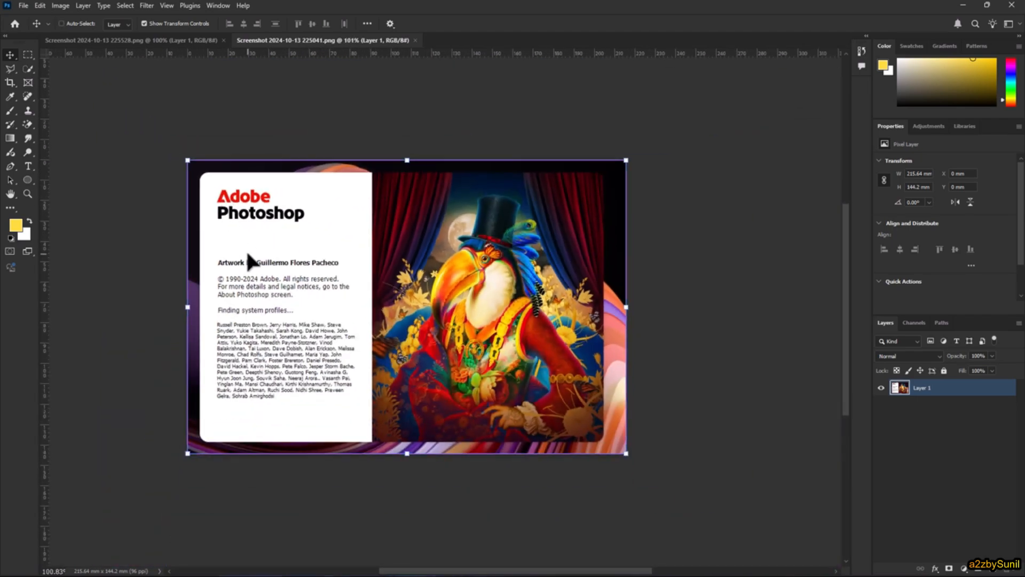
- Inspect parts of the Photoshop splash image with the temporary Zoom tool, and recentre it with the Hand tool
key("ctrl+space")
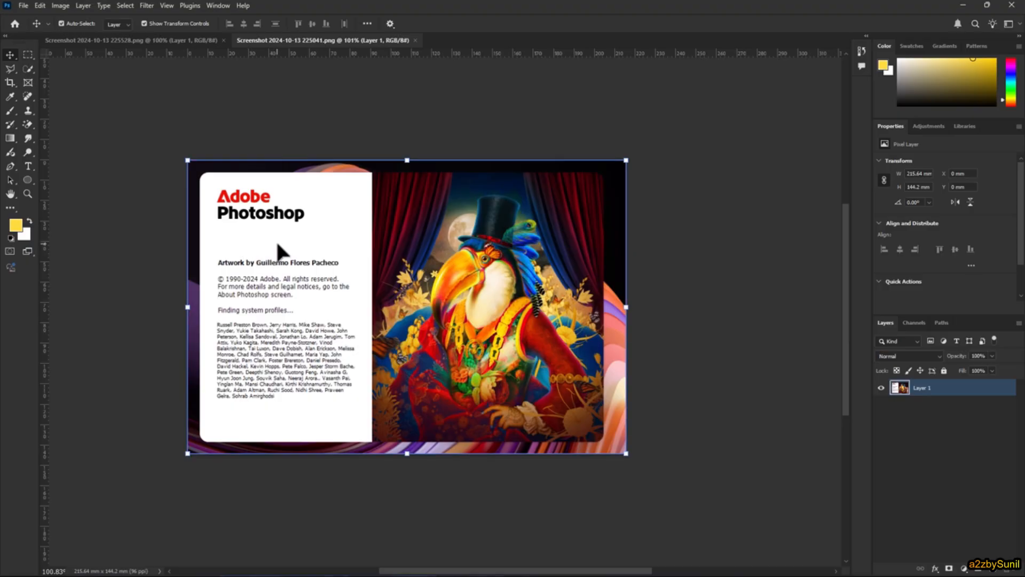
key("ctrl+space")
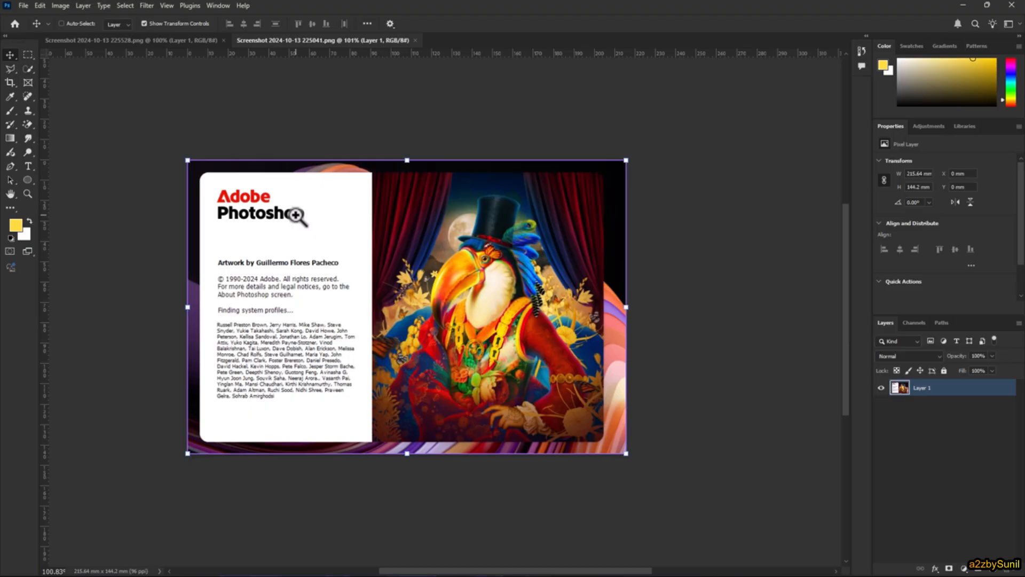
mouse_move(496, 252)
left_mouse_down()
mouse_move(514, 251)
mouse_move(556, 348)
mouse_move(510, 248)
left_mouse_up()
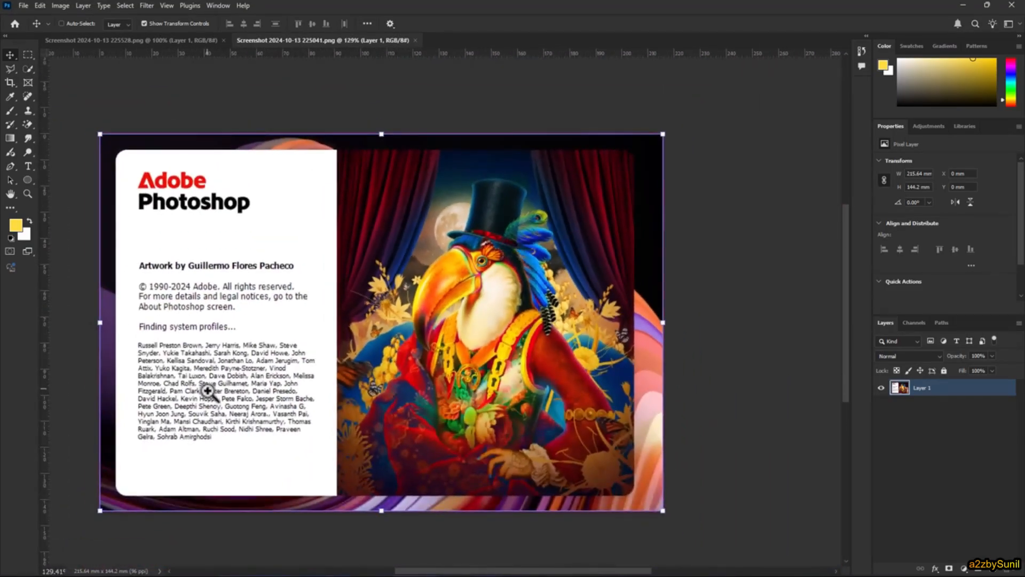
left_click_drag(210, 393, 307, 352)
left_click_drag(593, 398, 507, 412)
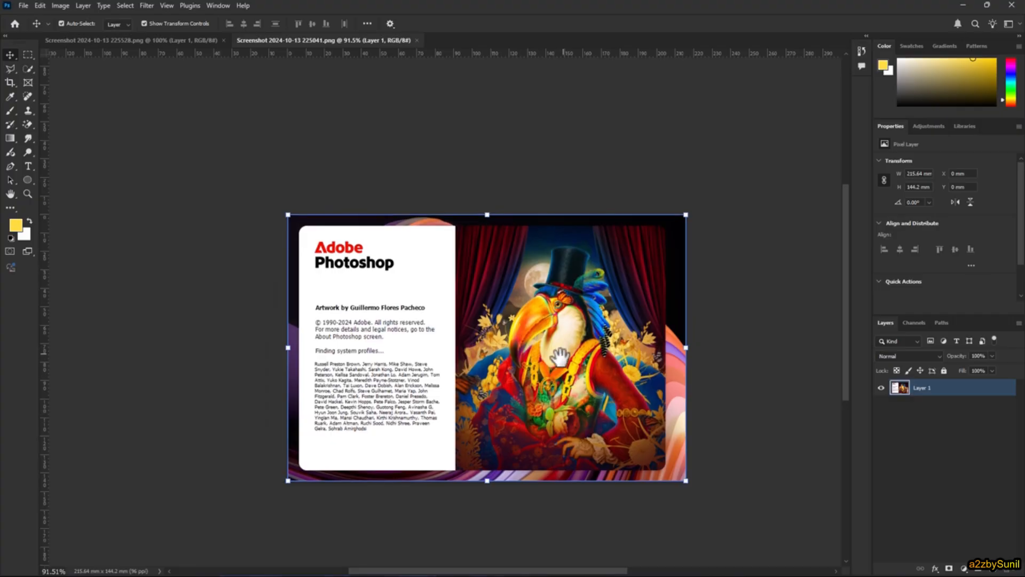
left_click_drag(569, 355, 512, 302)
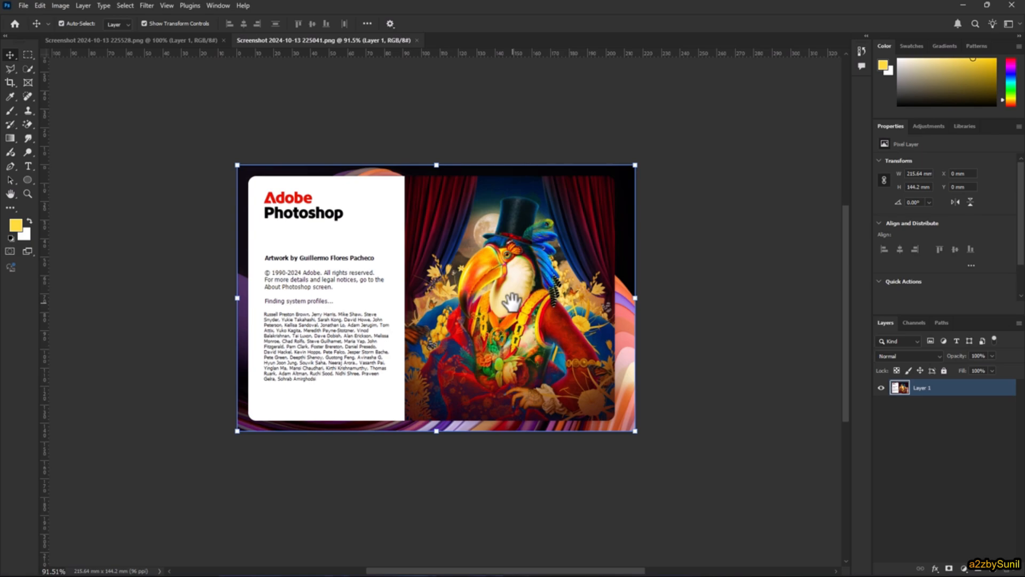
- Fit the whole Photoshop splash image on screen with the Fit on Screen command
scroll(472, 300, "up", 6)
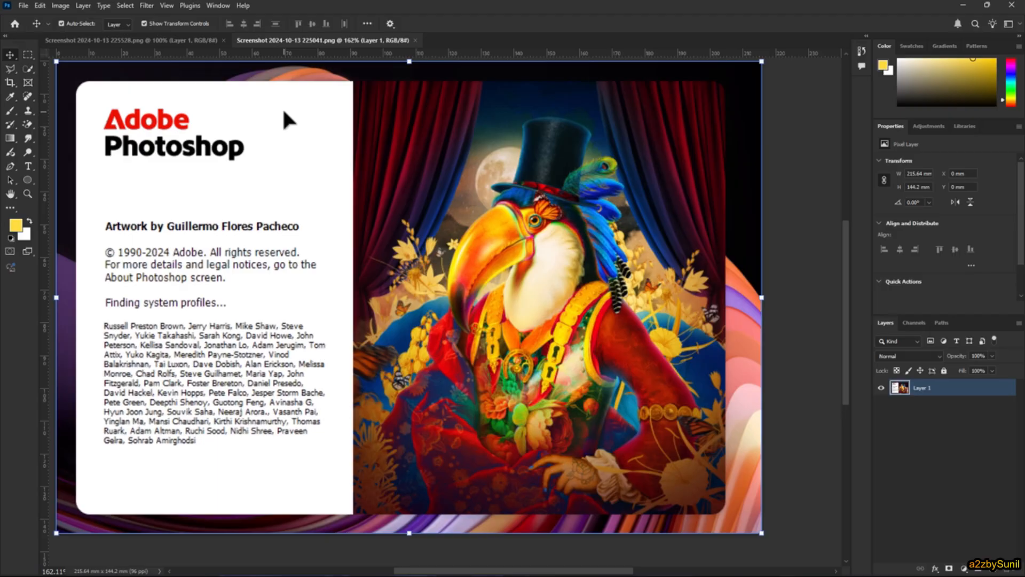
left_click(168, 6)
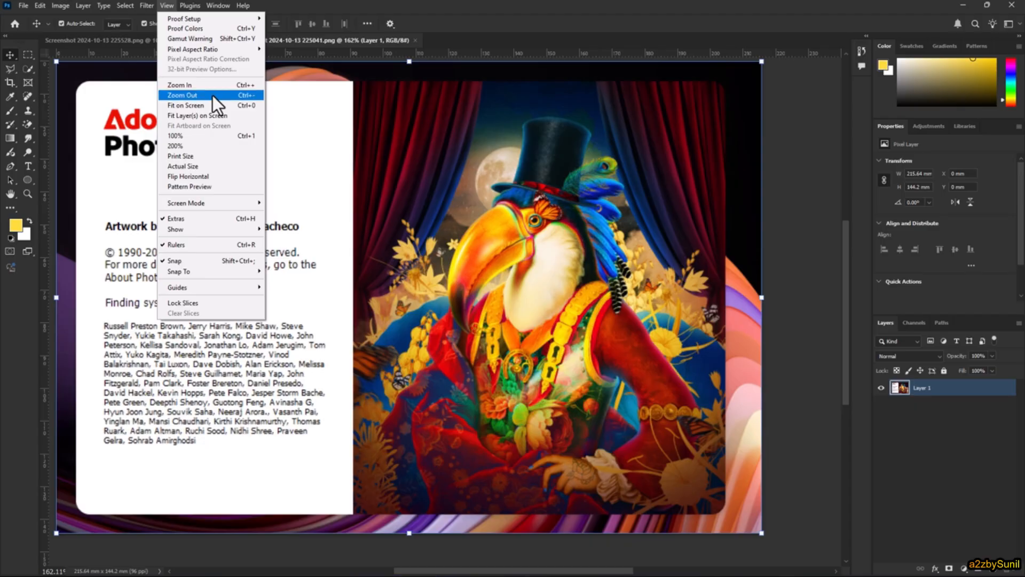
left_click(217, 109)
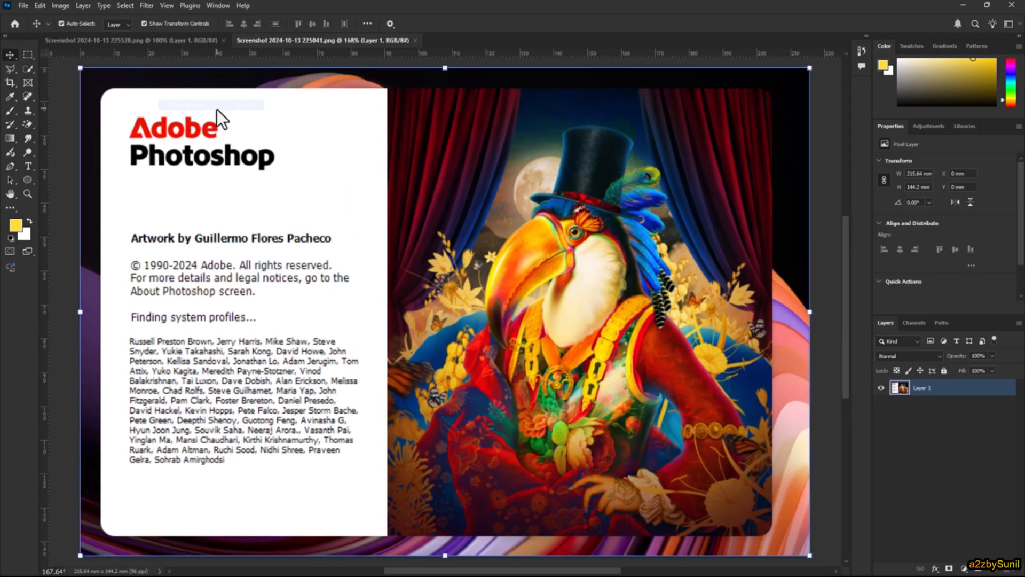
left_click(166, 9)
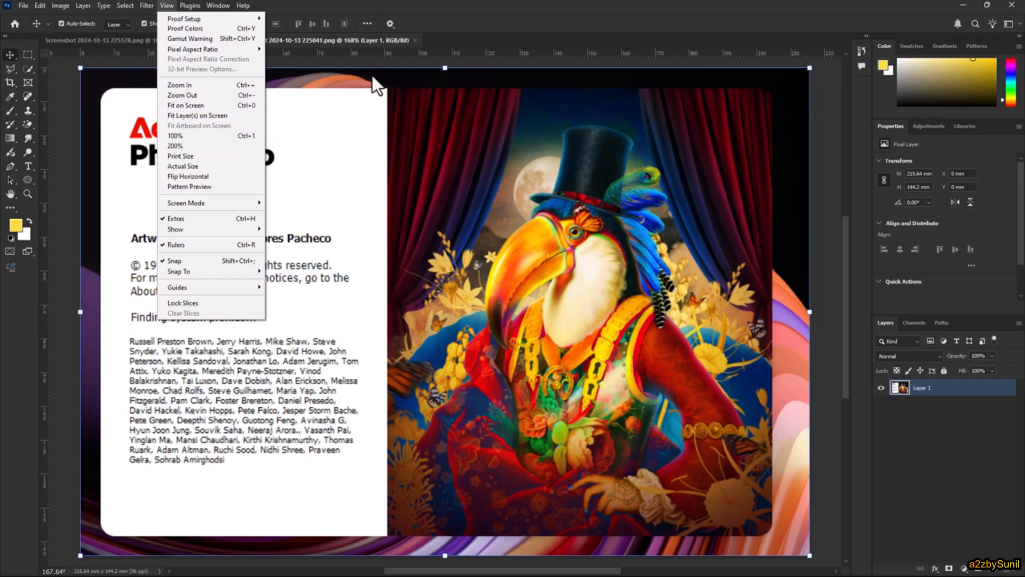
left_click(453, 4)
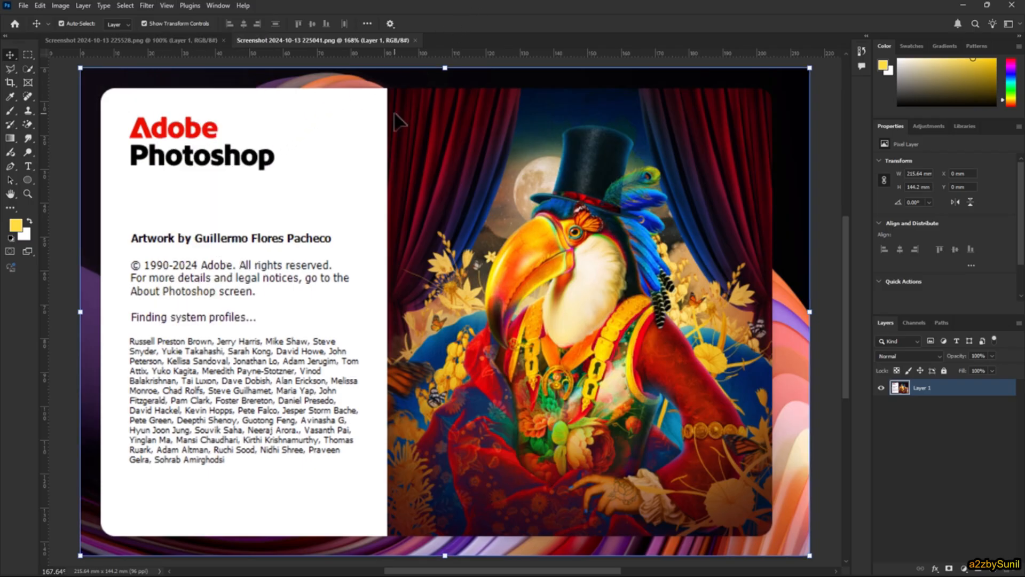
- View Screenshot 2024-10-13 225528.png at different magnifications, and return to a reduced view of Screenshot 2024-10-13 225041.png
left_click(118, 40)
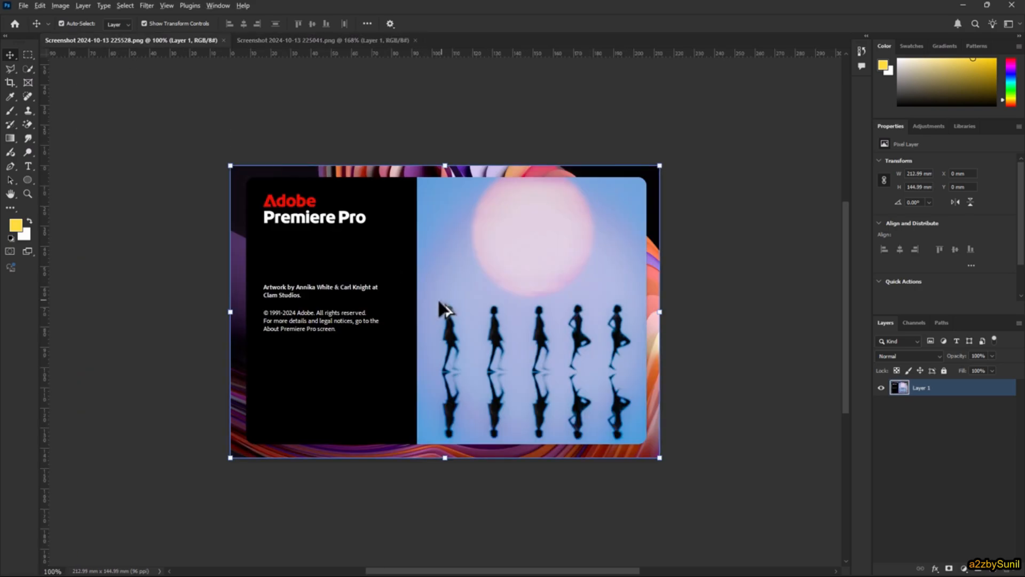
scroll(436, 299, "up", 3)
scroll(438, 302, "down", 2)
scroll(438, 302, "up", 3)
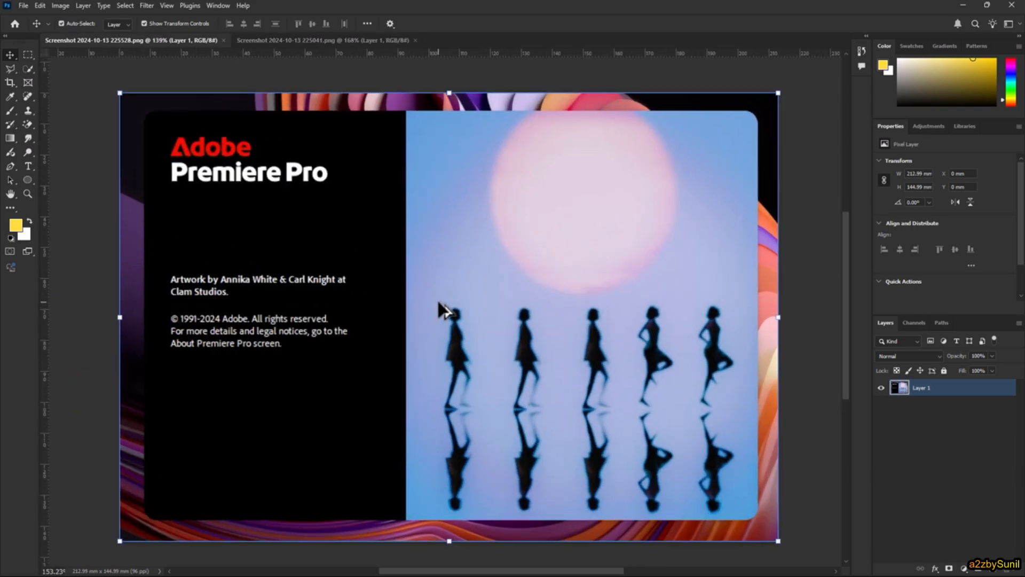
scroll(438, 301, "down", 4)
left_click(318, 39)
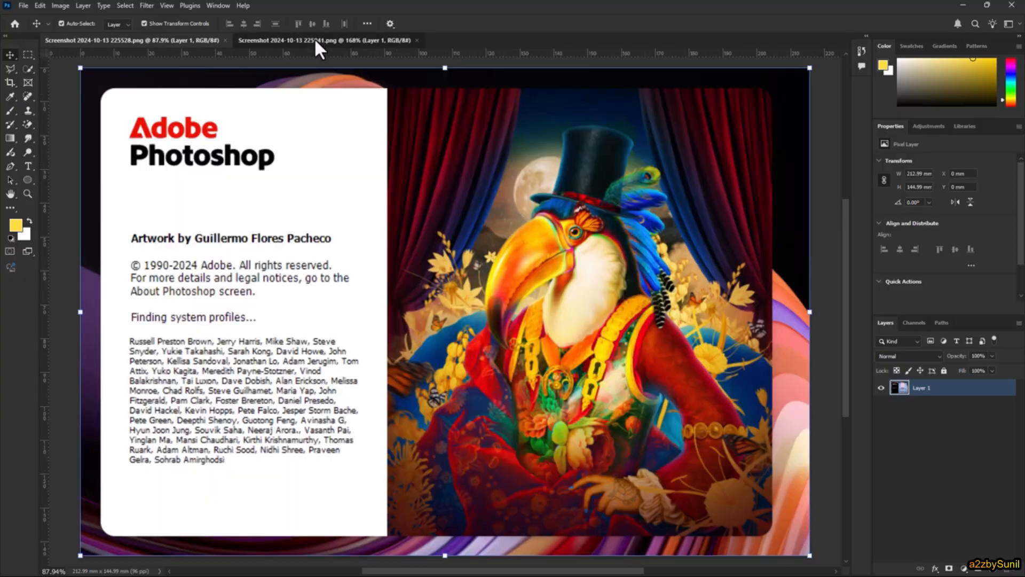
scroll(425, 267, "down", 2)
scroll(426, 267, "down", 2)
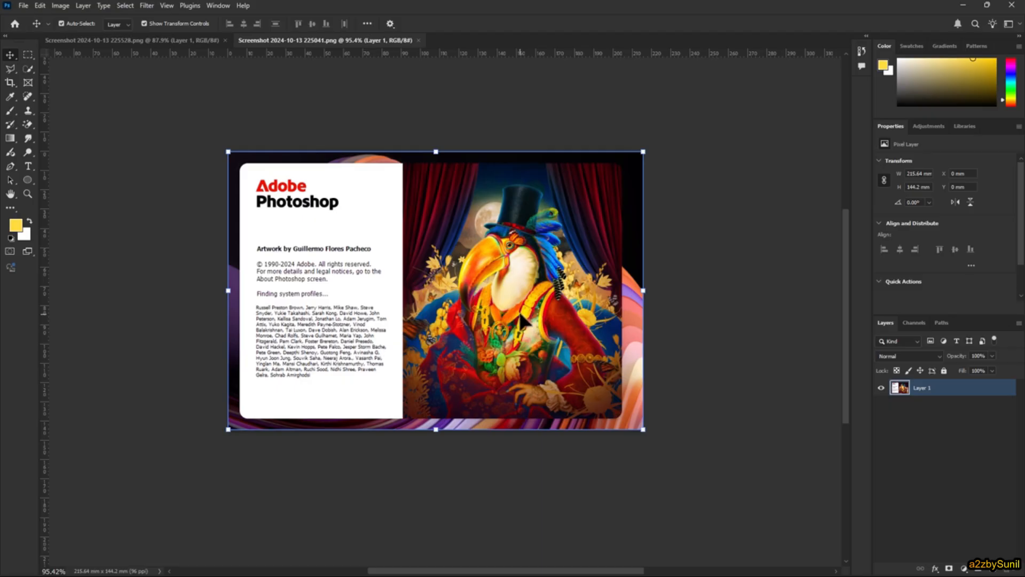
- Arrange the two open images side by side with the 2-up Vertical layout
left_click(218, 6)
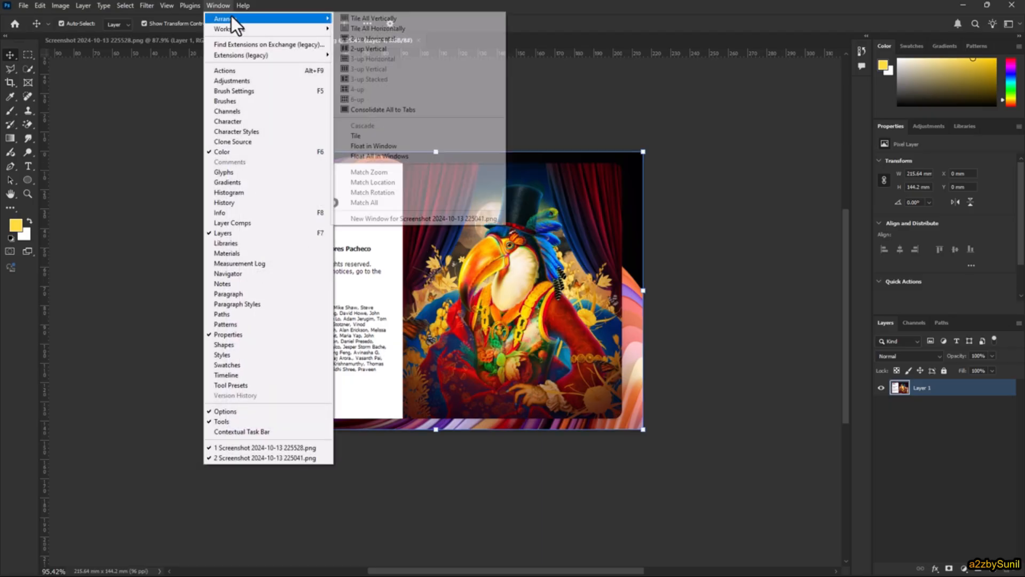
left_click(395, 50)
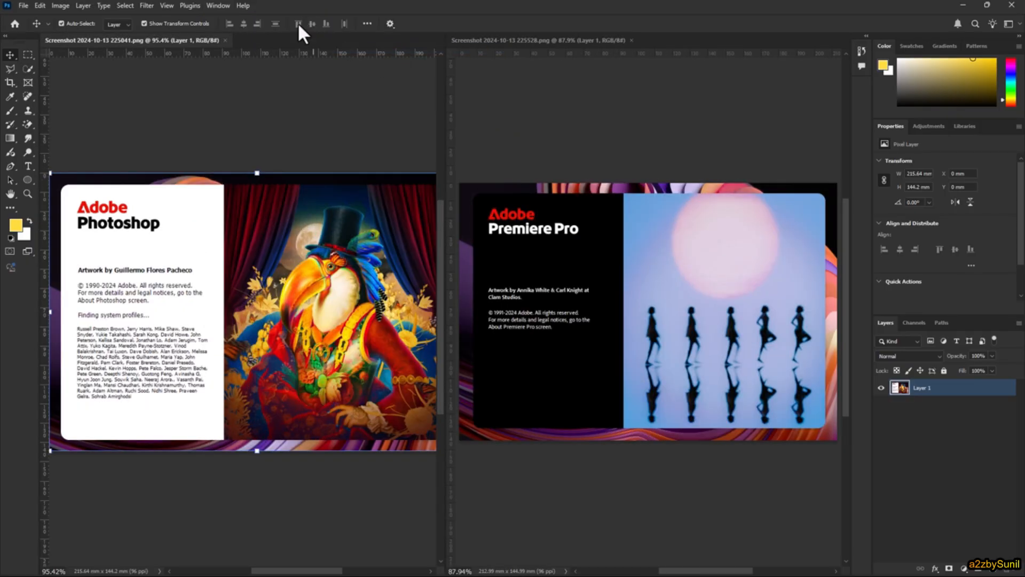
- Stack the two open images one above the other with the 2-up Horizontal layout
left_click(217, 6)
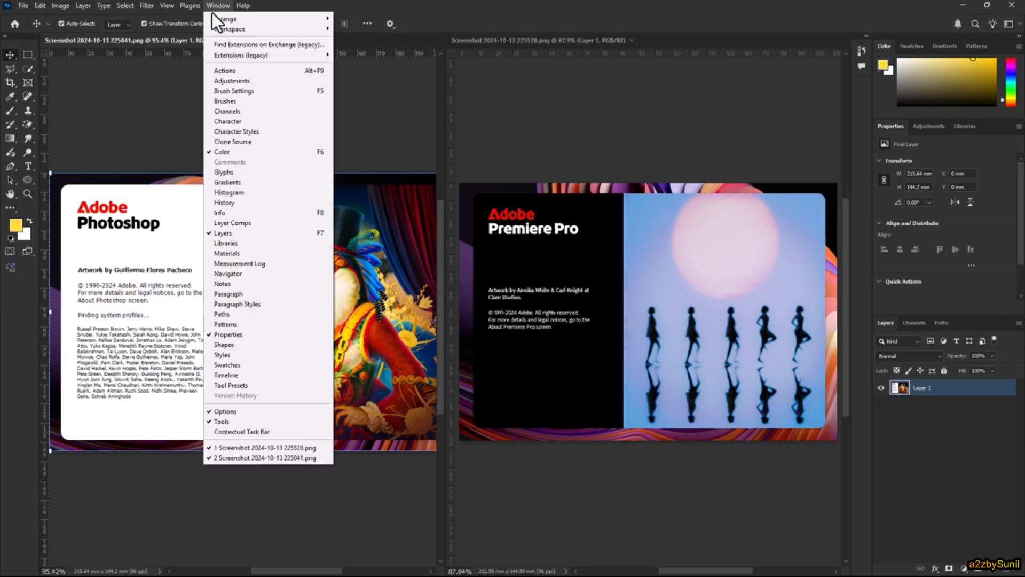
mouse_move(253, 24)
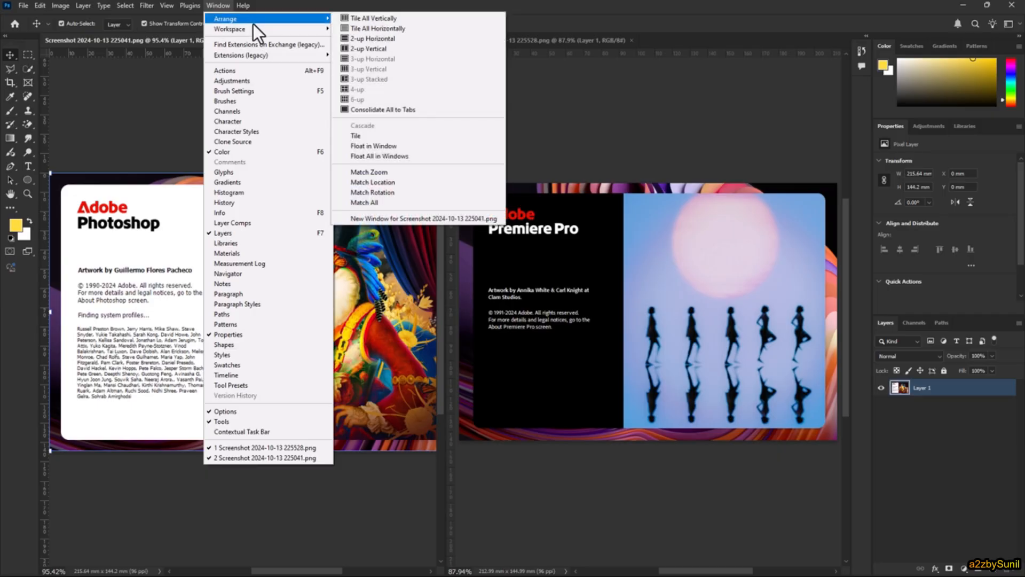
left_click(392, 42)
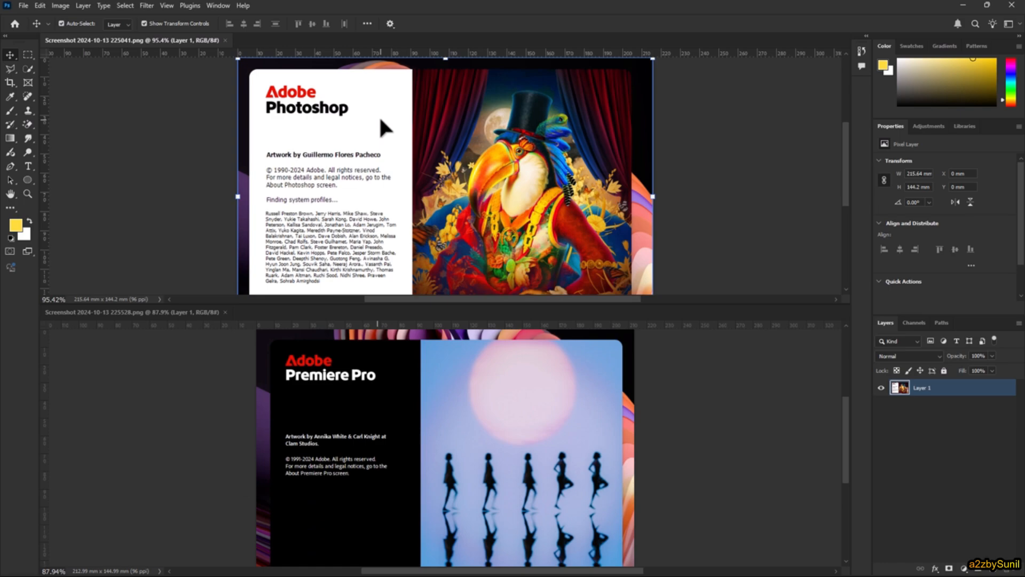
- Consolidate both open images into tabs, view Screenshot 2024-10-13 225528.png, and return to Screenshot 2024-10-13 225041.png
left_click(217, 5)
mouse_move(227, 20)
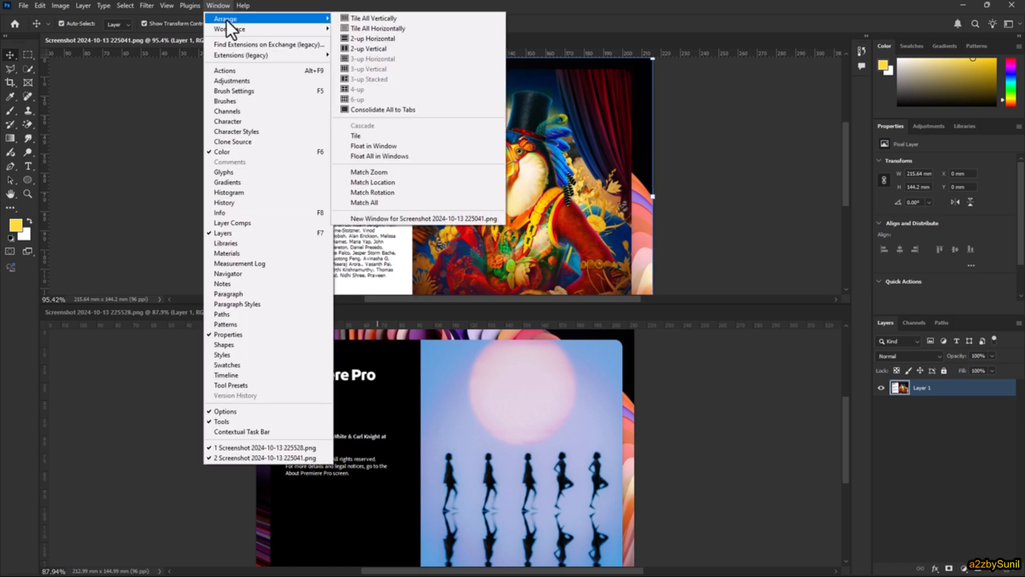
left_click(383, 110)
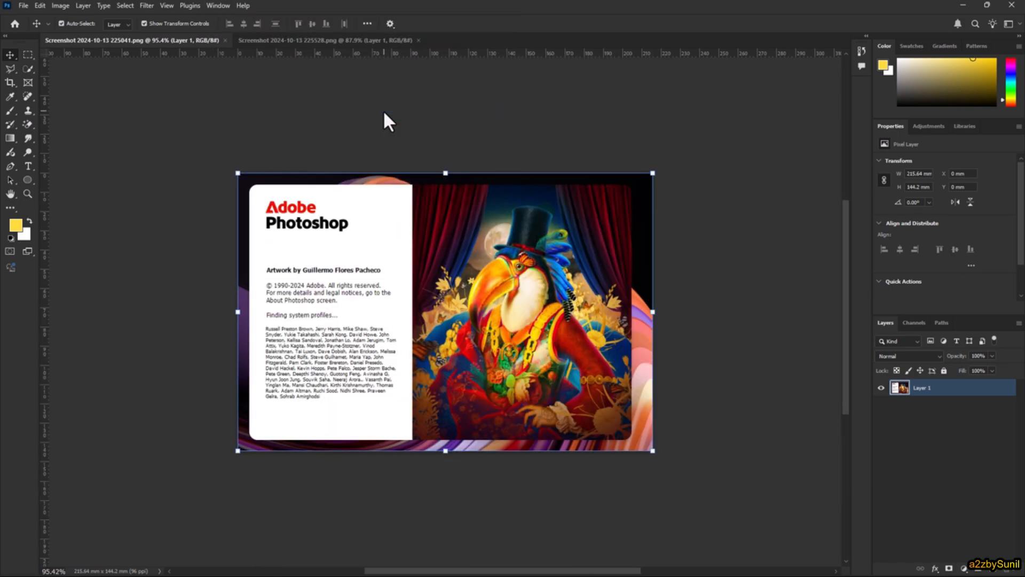
left_click(314, 40)
left_click(185, 40)
- Lock all properties of Layer 1 and unlock the layer again
left_click(943, 370)
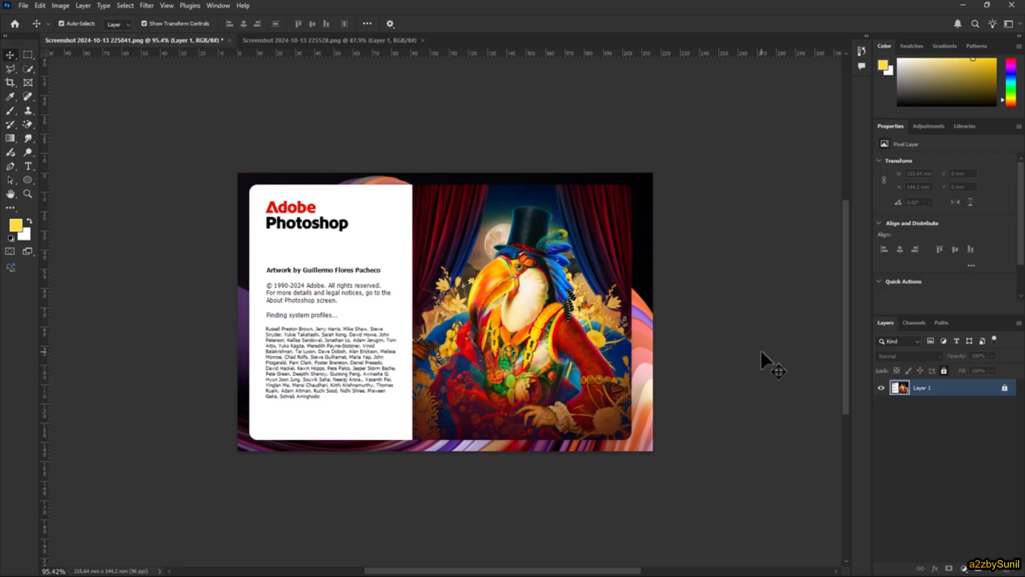
left_click(1005, 390)
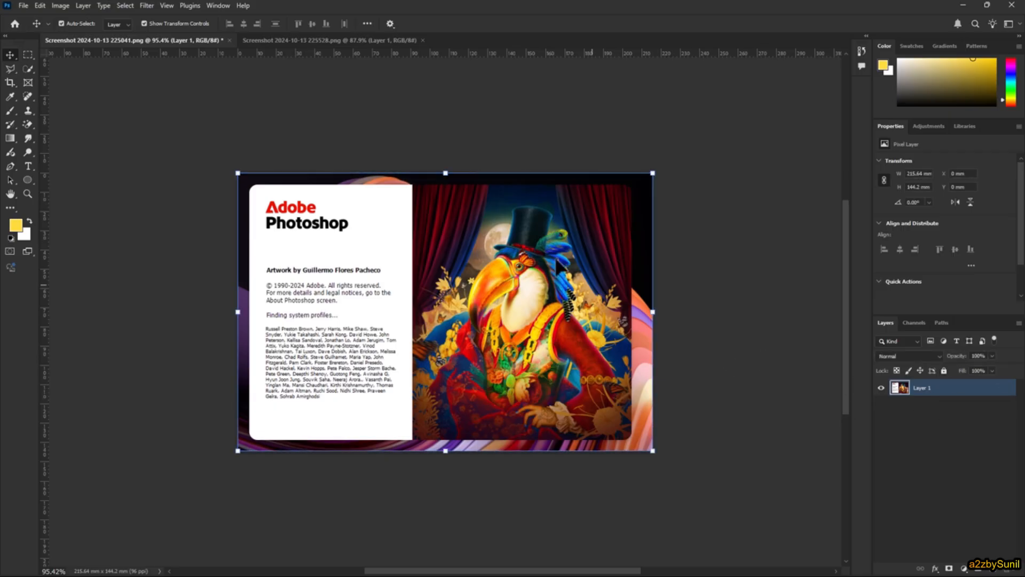
- Enlarge Layer 1 to about 102% and shift it slightly, undo the changes, and cancel the transform
scroll(492, 286, "up", 2)
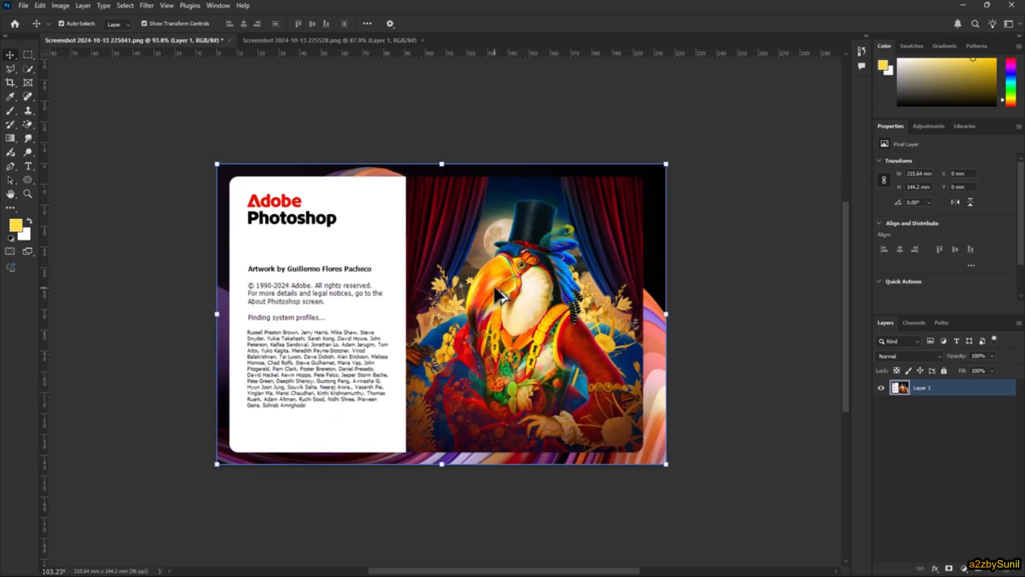
scroll(492, 284, "down", 1)
mouse_move(650, 175)
left_mouse_down()
mouse_move(607, 239)
mouse_move(649, 200)
mouse_move(657, 170)
left_mouse_up()
mouse_move(478, 297)
left_mouse_down()
mouse_move(542, 282)
mouse_move(469, 289)
left_mouse_up()
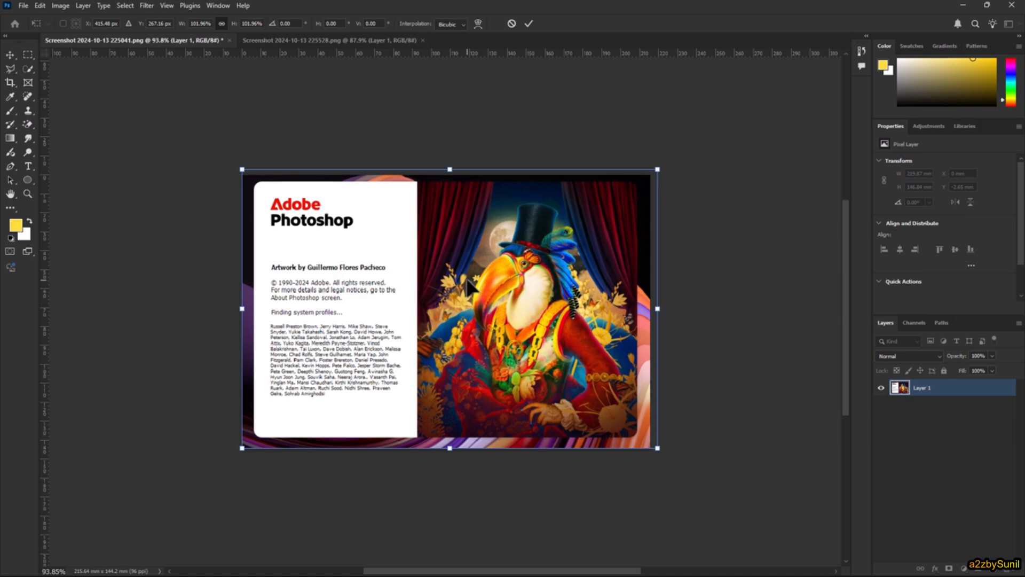
key("ctrl+z")
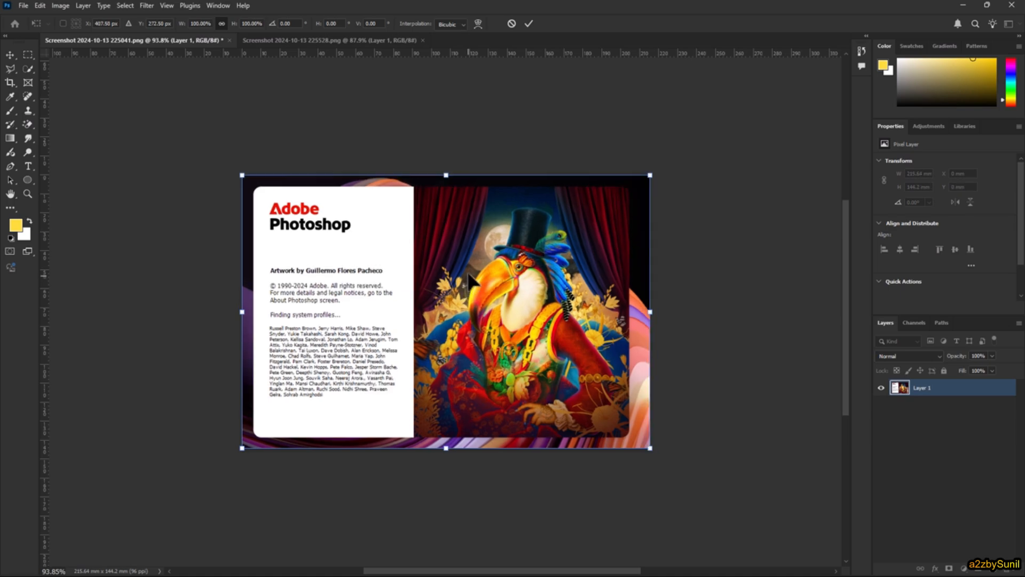
left_click(512, 25)
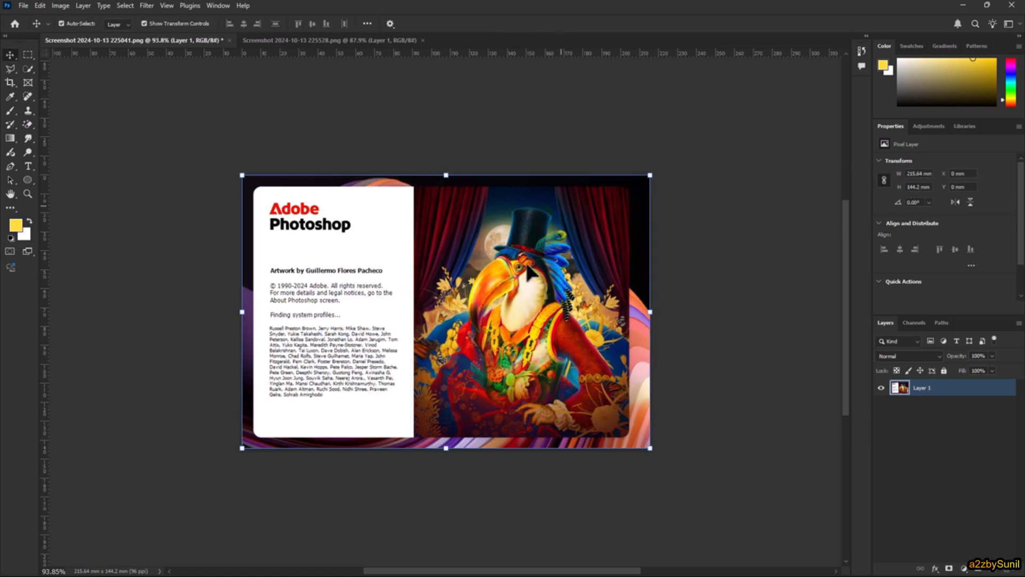
- Lock all properties of Layer 1 and select the Brush Tool
left_click(943, 371)
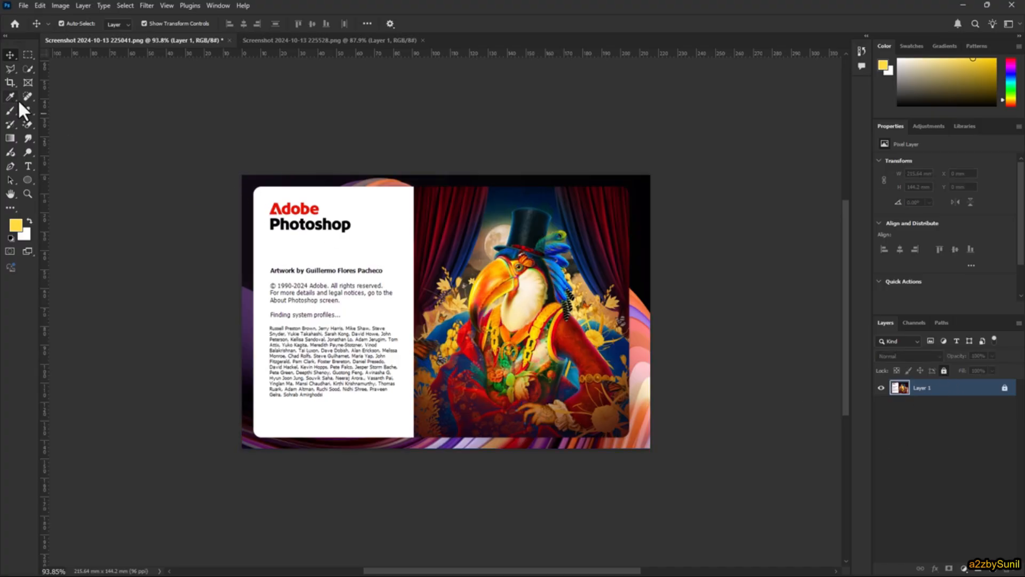
left_click(9, 111)
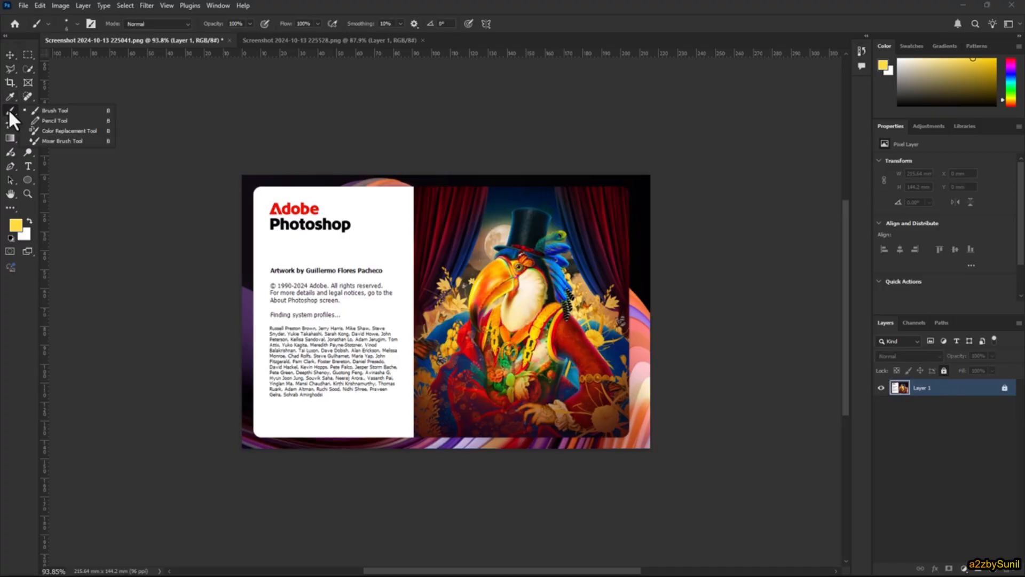
left_click(52, 109)
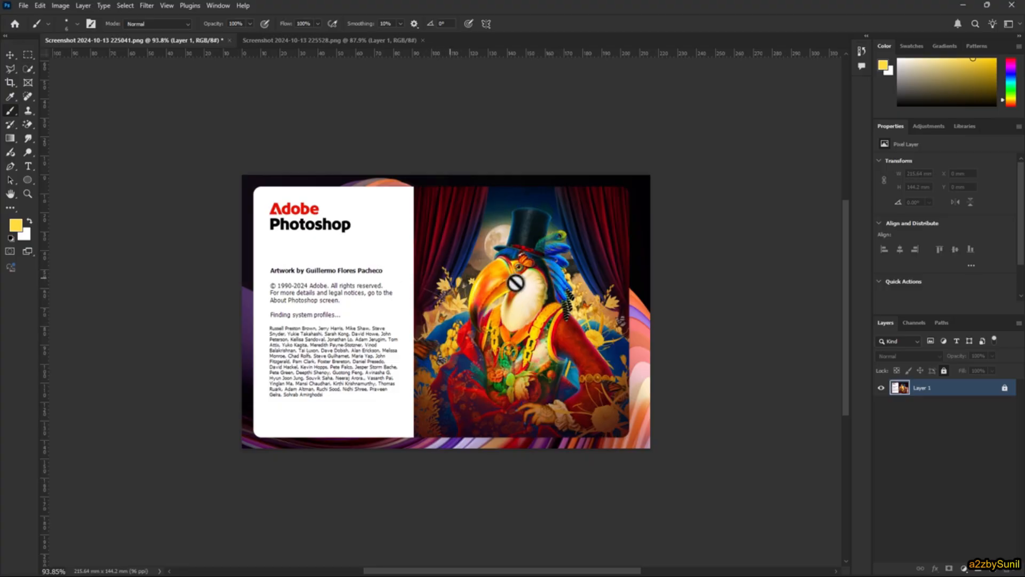
- Unlock Layer 1, and paint a yellow looped stroke beside the Photoshop title before undoing it
left_click(1006, 389)
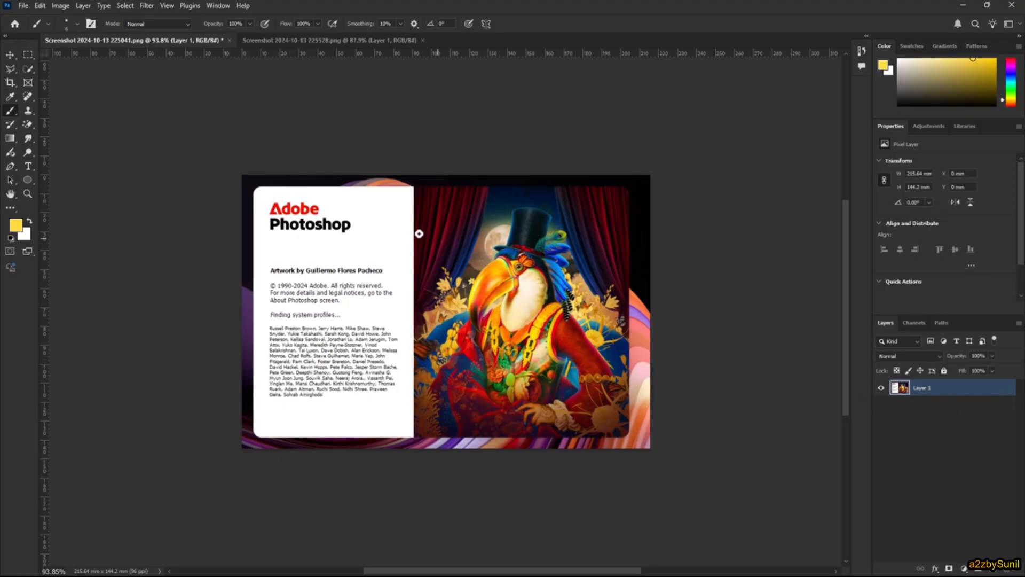
mouse_move(383, 217)
left_mouse_down()
mouse_move(348, 262)
mouse_move(368, 277)
left_mouse_up()
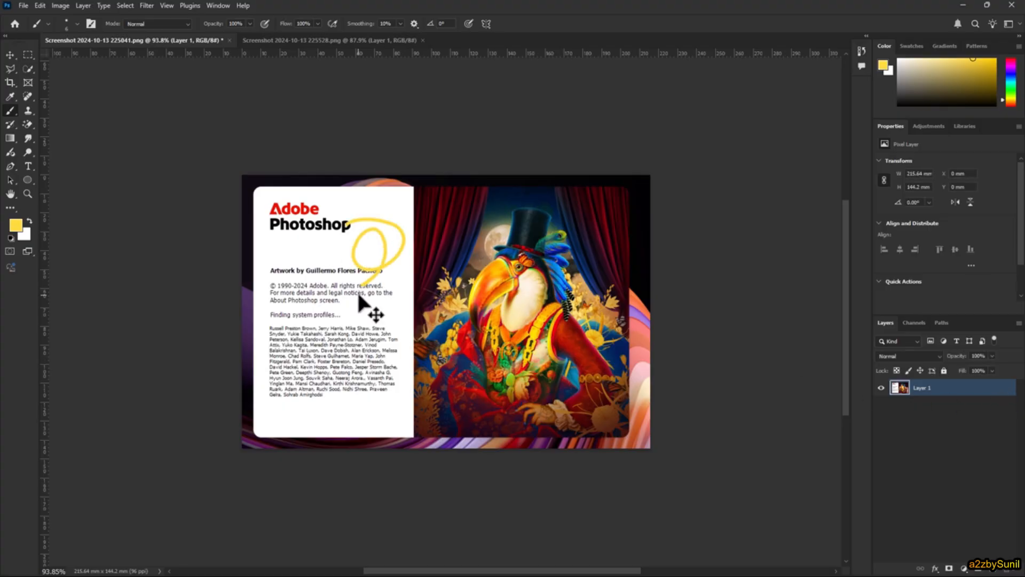
key("ctrl+z")
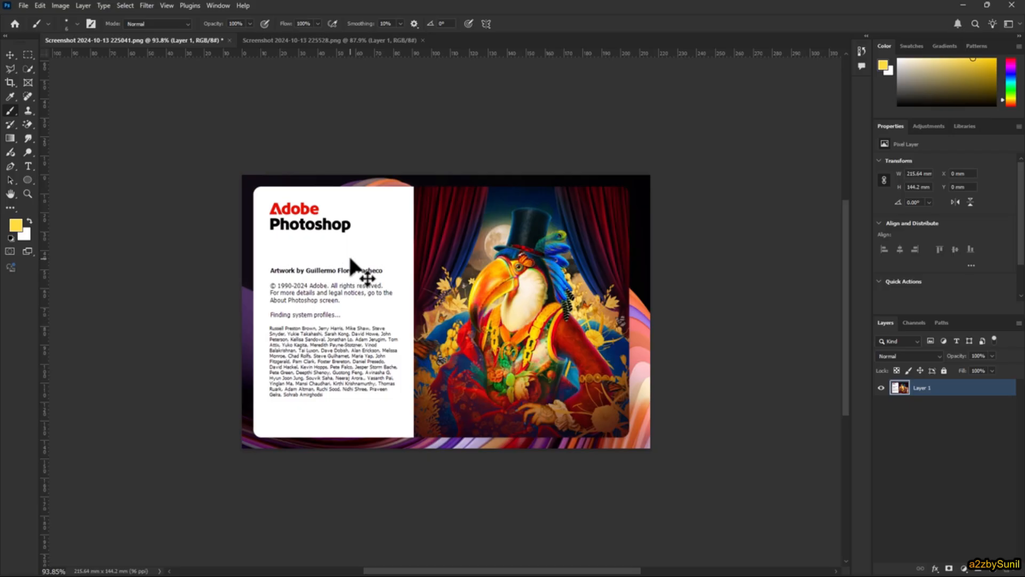
- Sample black from the image's dark edge as the foreground colour and set the brush size to 26 px
left_click(648, 196, "alt")
right_click(351, 206)
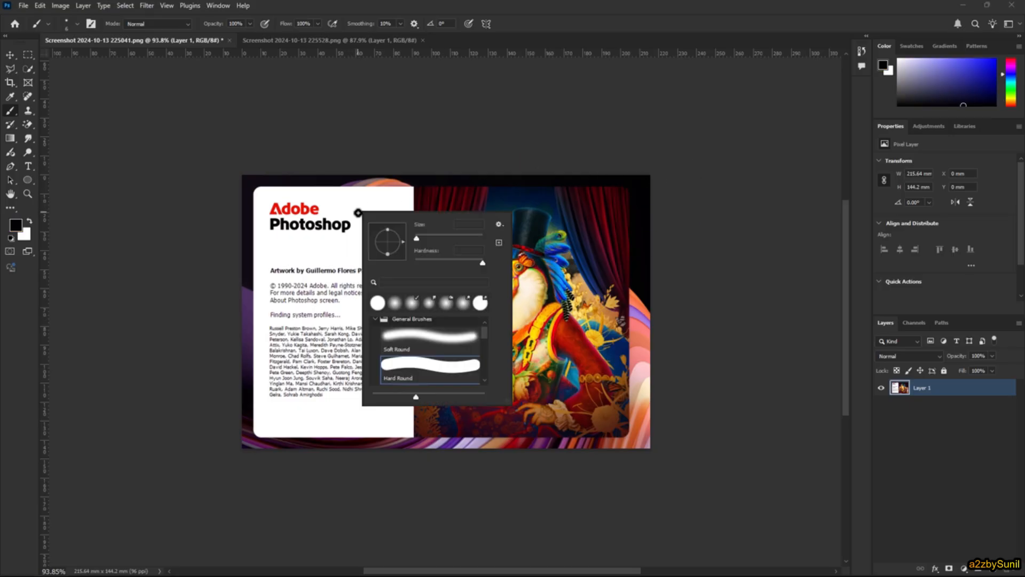
left_click(419, 236)
left_click_drag(420, 236, 422, 236)
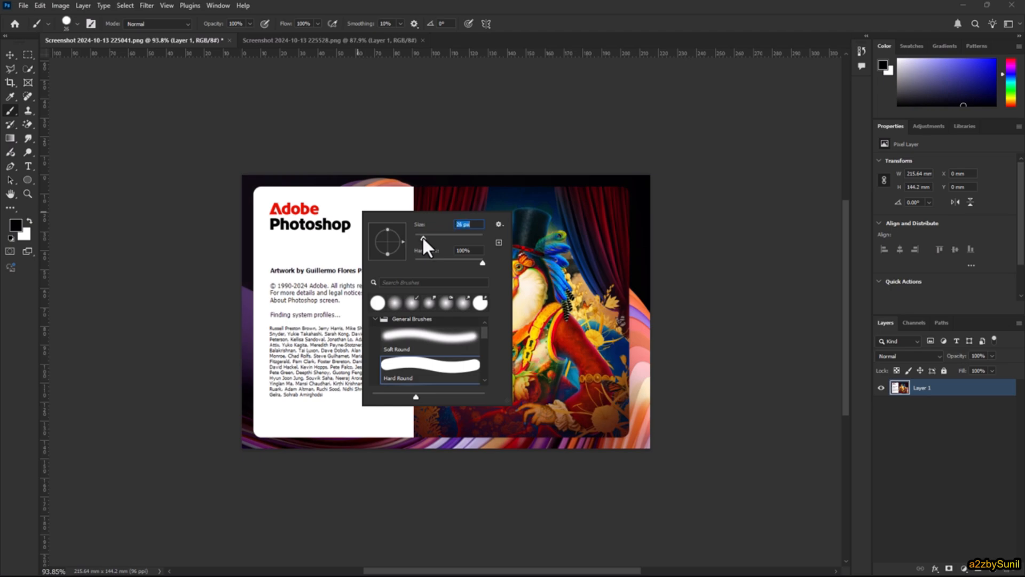
left_click(468, 3)
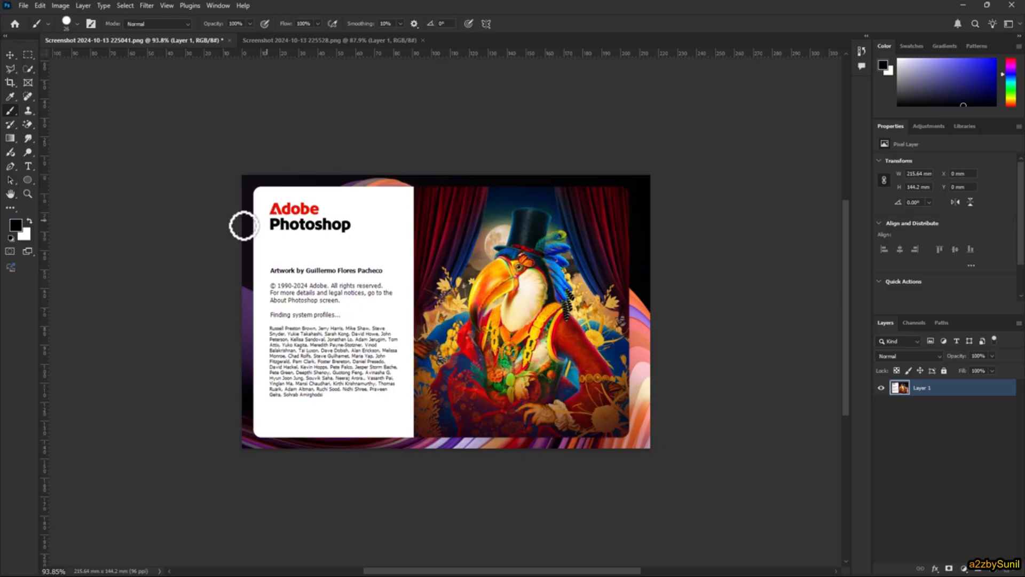
- Paint four horizontal black strokes across the image, spaced from the Photoshop title down to the credits text
left_click_drag(245, 224, 626, 215)
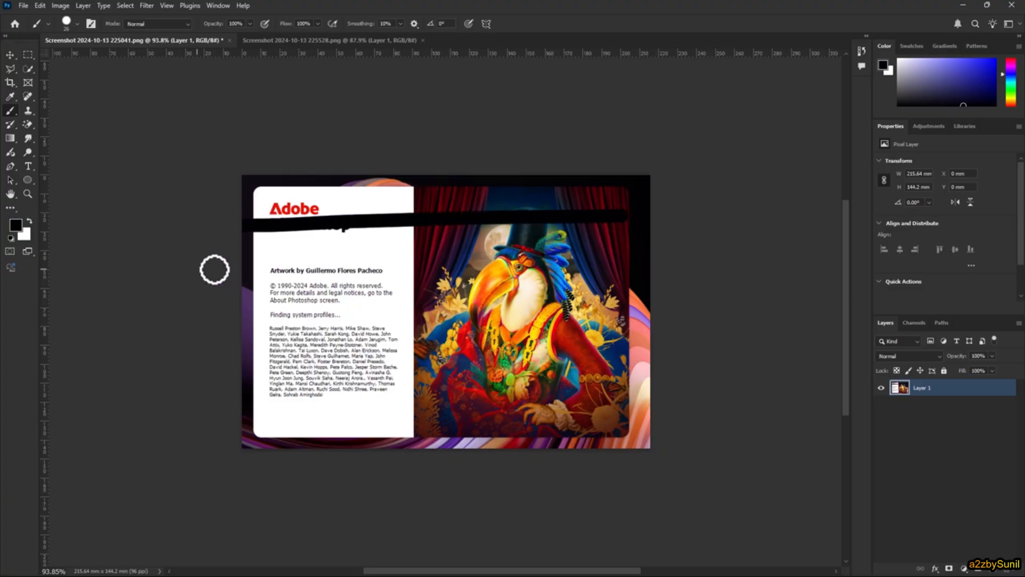
left_click_drag(215, 269, 623, 268)
left_click_drag(189, 319, 507, 319)
left_click_drag(778, 319, 778, 321)
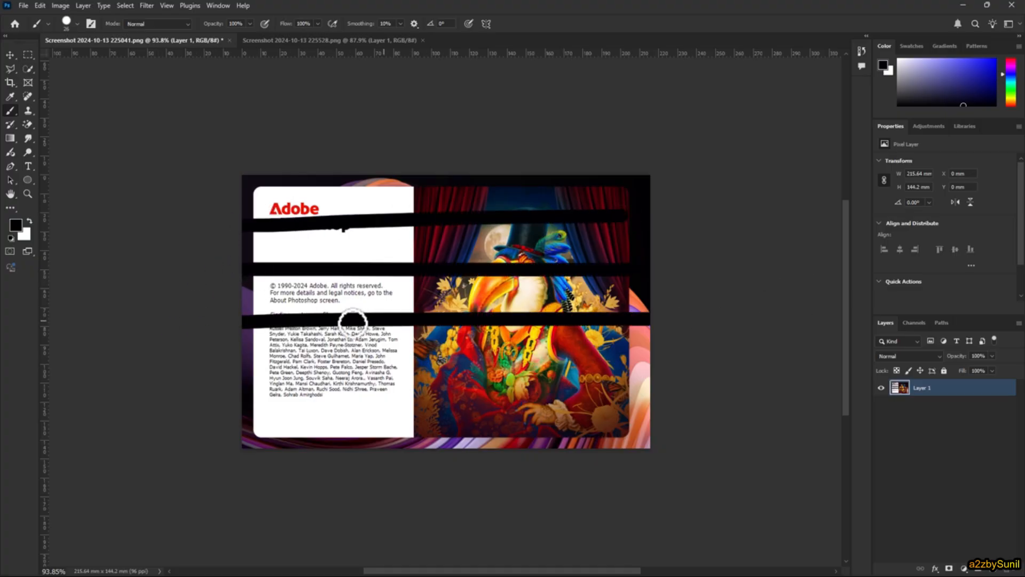
mouse_move(186, 377)
left_mouse_down()
mouse_move(489, 380)
mouse_move(886, 382)
left_mouse_up()
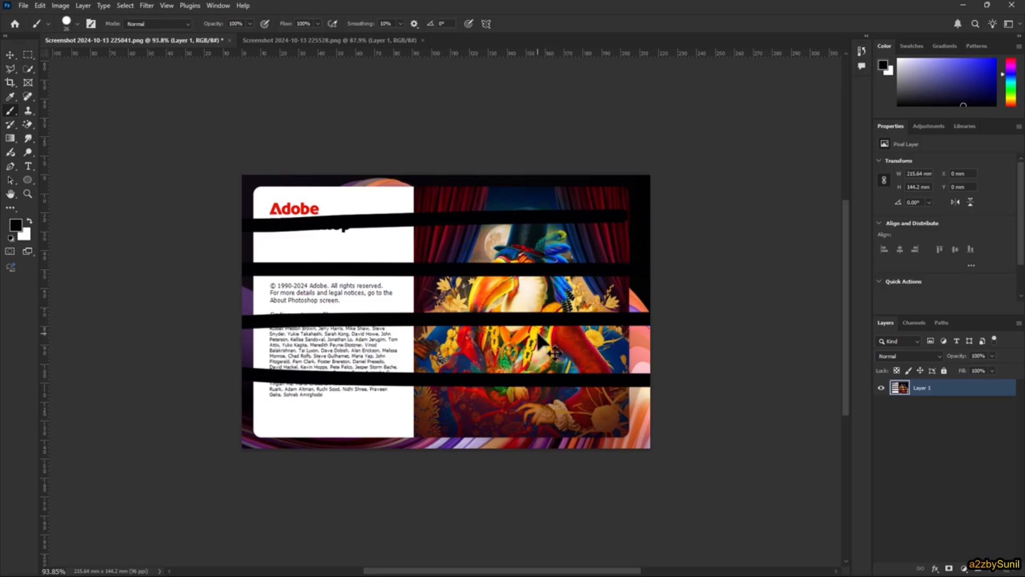
- Undo the four black brush strokes one after another
key("ctrl+z")
key("ctrl+z")
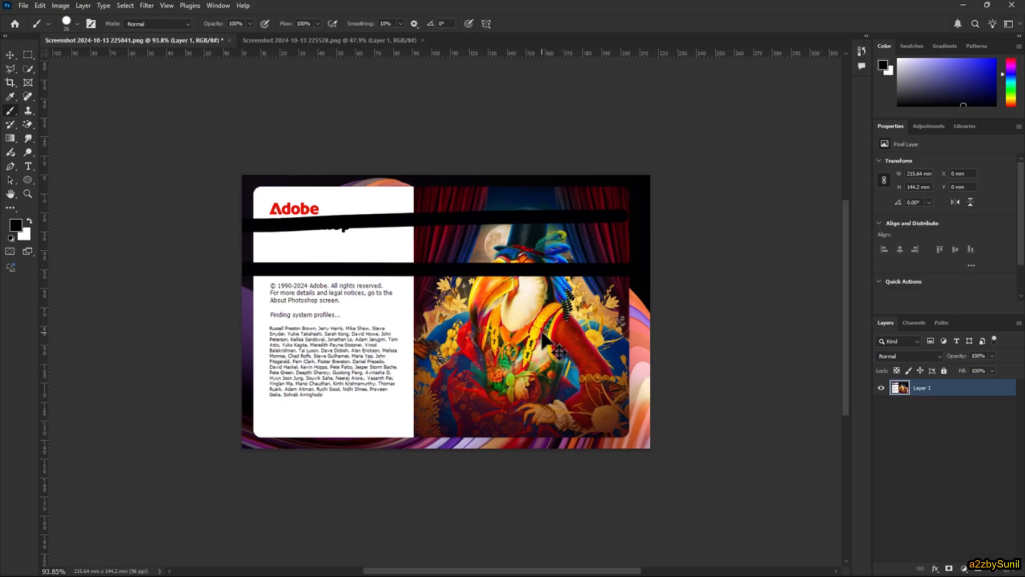
key("ctrl+z")
key("ctrl+z")
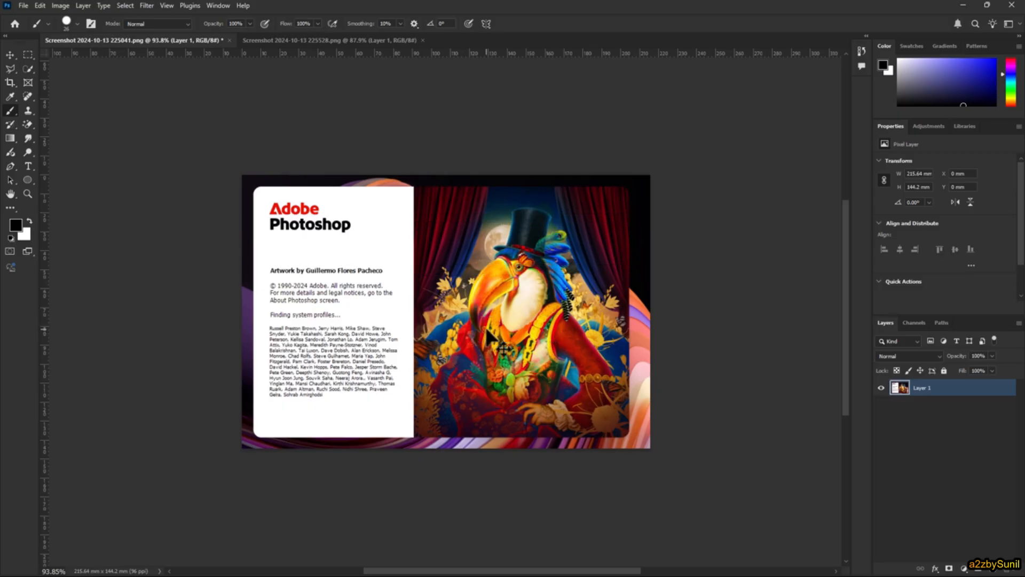
- Redo all four undone black brush strokes
key("ctrl+shift+z")
key("ctrl+shift+z")
key("ctrl+shift+z")
key("ctrl+shift+z")
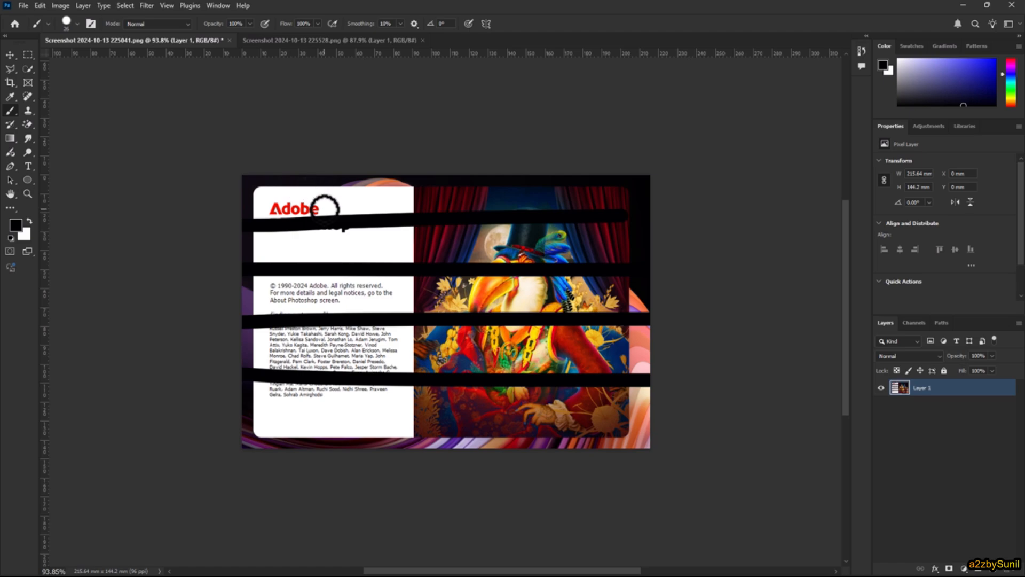
- Revert the painted image to its last saved version
left_click(21, 4)
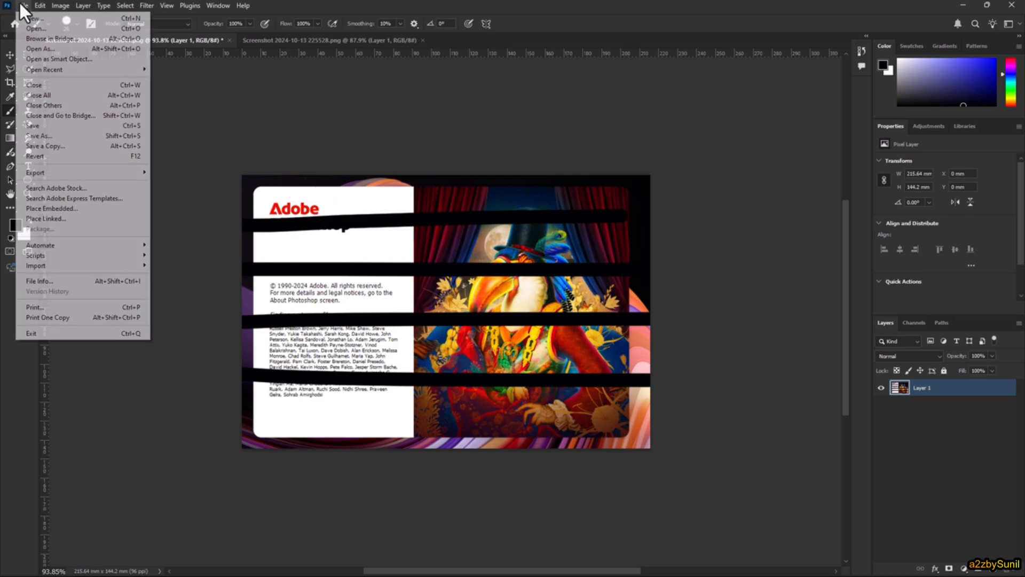
left_click(120, 155)
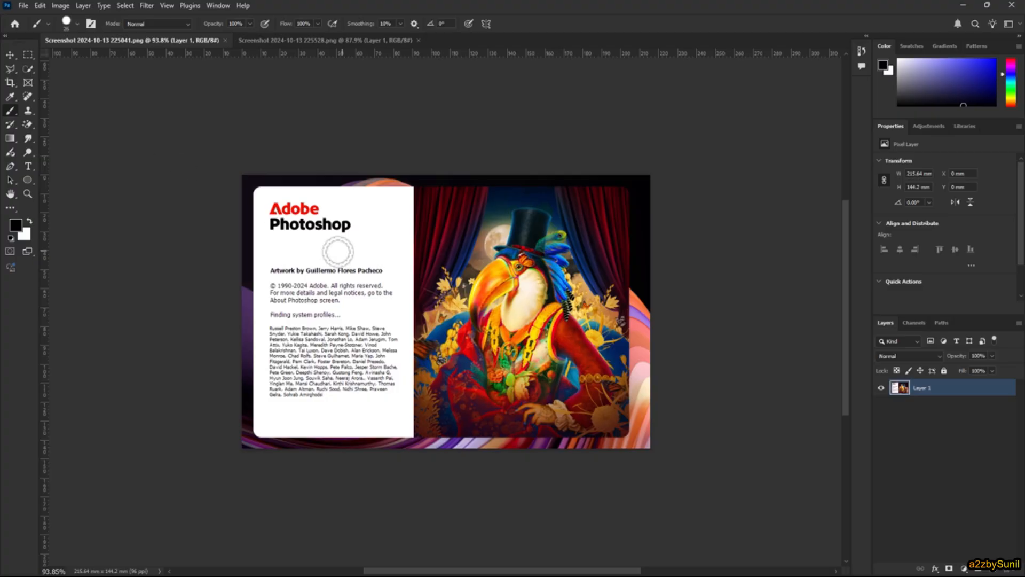
- Paint three horizontal black strokes across the upper half of the image, from the Photoshop title down to the copyright text
left_click_drag(187, 224, 659, 222)
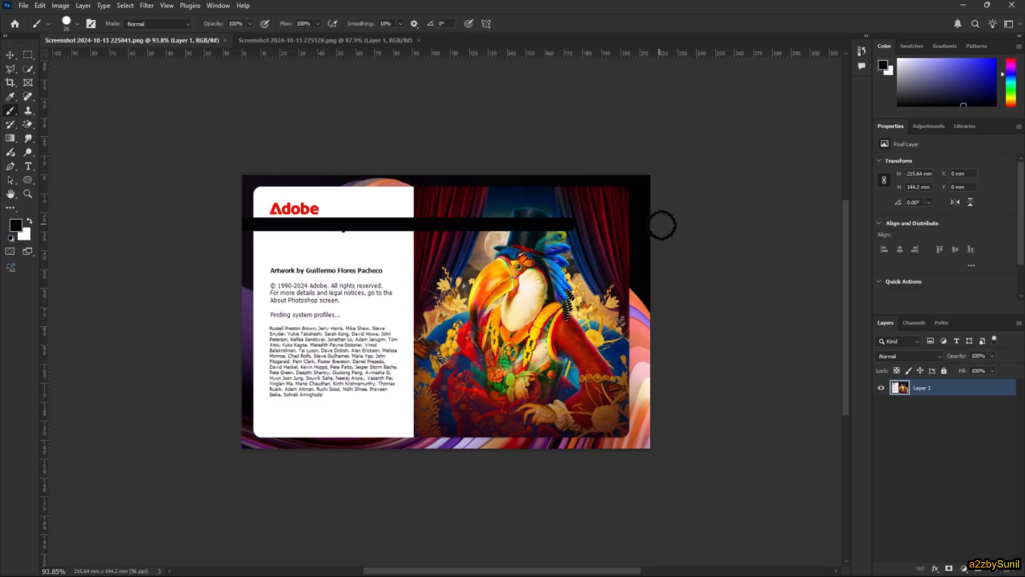
left_click_drag(176, 265, 731, 259)
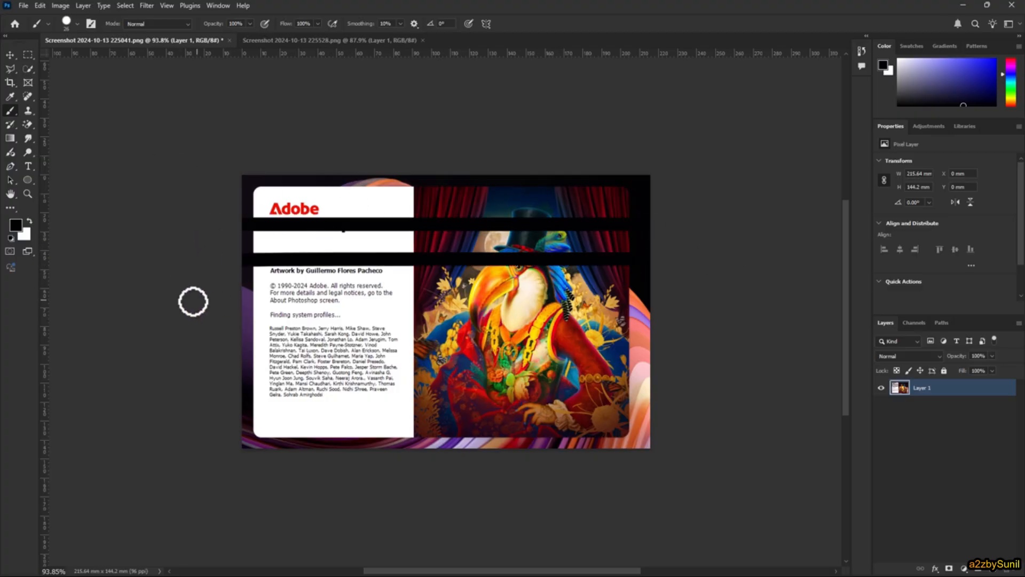
left_click_drag(192, 300, 769, 297)
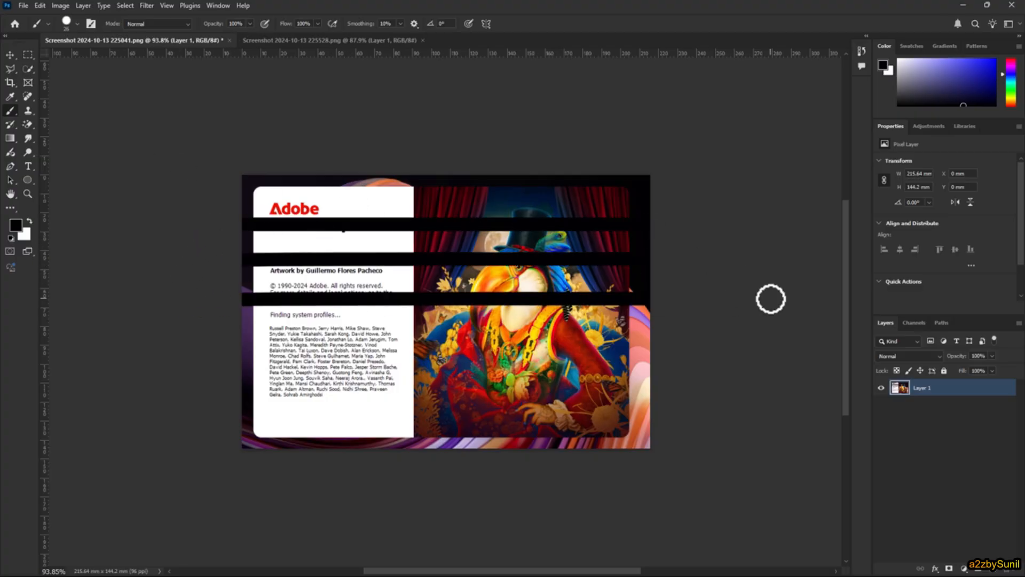
left_click(40, 5)
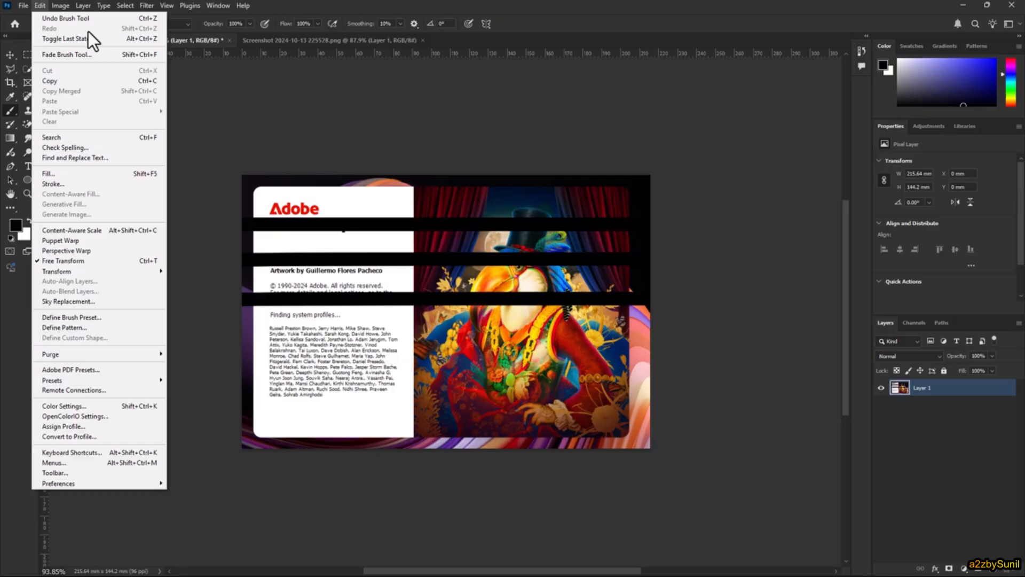
left_click(506, 2)
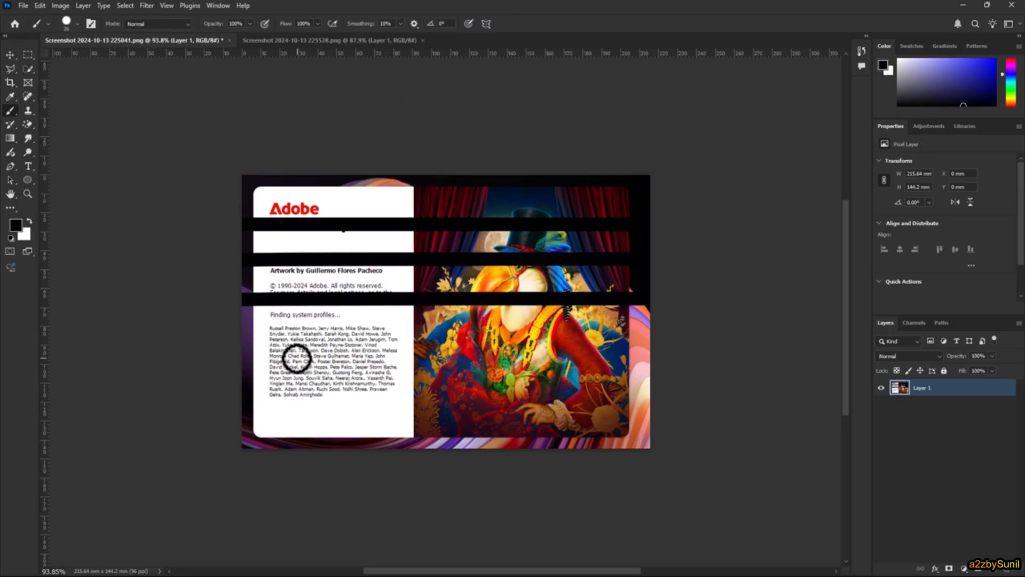
- Dab black brush spots in rows over the credits text and the lower white panel, continuing onto the adjacent part of the artwork
left_click_drag(287, 346, 295, 330)
left_click_drag(311, 348, 311, 334)
left_click(334, 344)
left_click(351, 347)
left_click(382, 342)
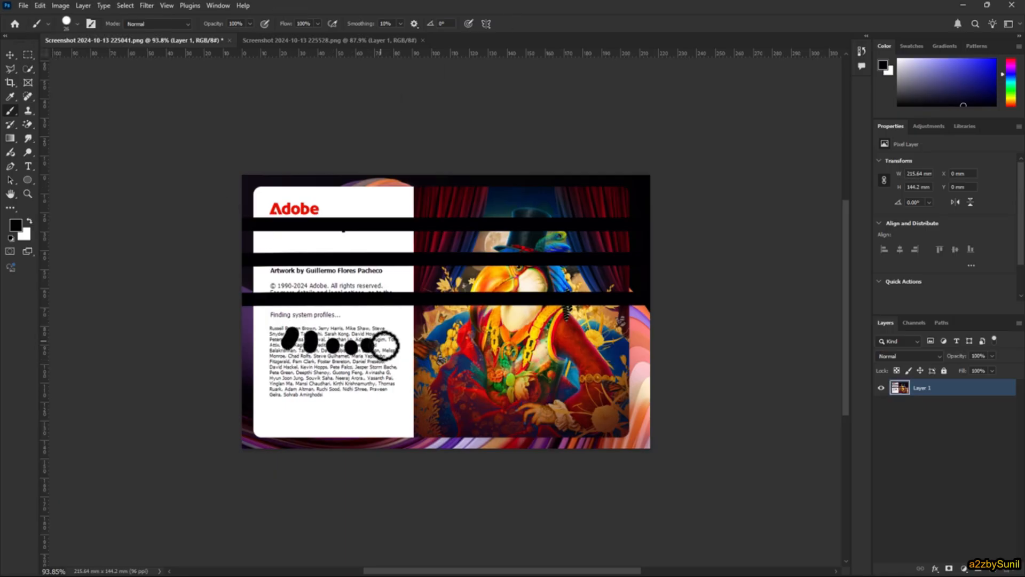
left_click(403, 336)
left_click(399, 367)
left_click(381, 376)
left_click(362, 379)
left_click(345, 379)
left_click(321, 376)
left_click(276, 378)
left_click(266, 406)
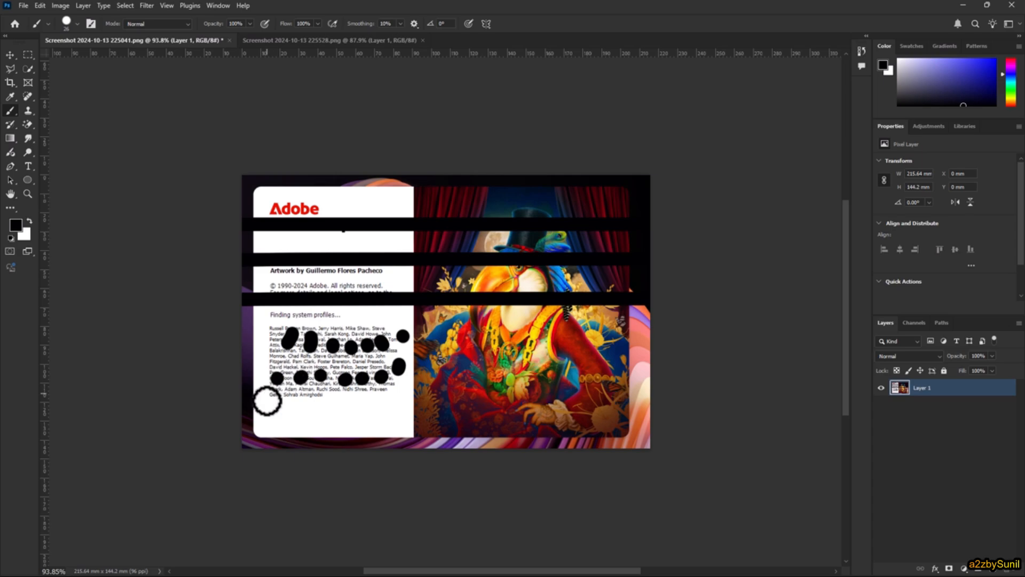
left_click(293, 399)
left_click(310, 396)
left_click(329, 398)
left_click(346, 399)
left_click(371, 400)
left_click(391, 400)
left_click(396, 414)
left_click(382, 422)
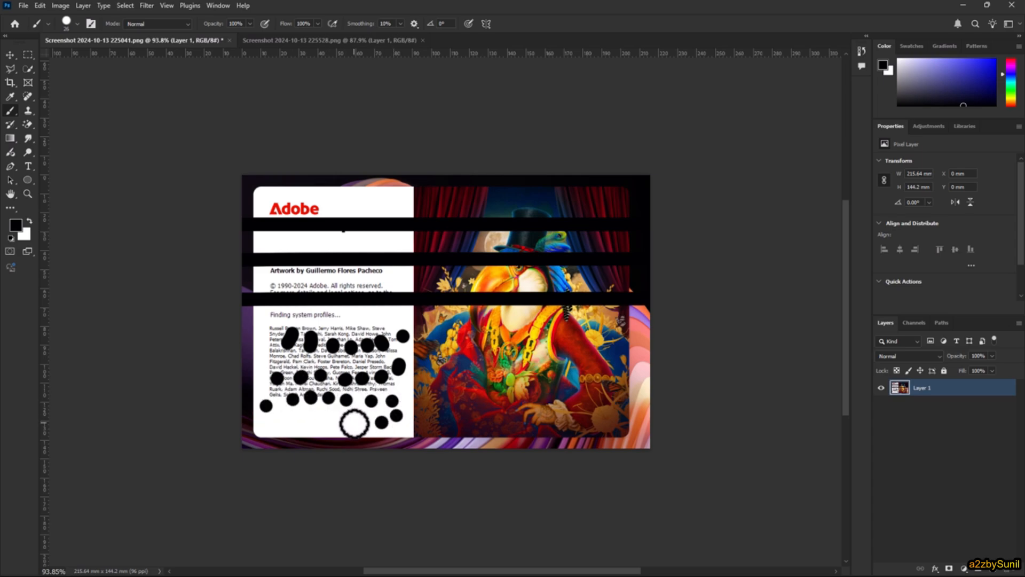
left_click(353, 423)
left_click(336, 423)
left_click(316, 423)
left_click(291, 426)
left_click(278, 426)
left_click(371, 430)
left_click(415, 430)
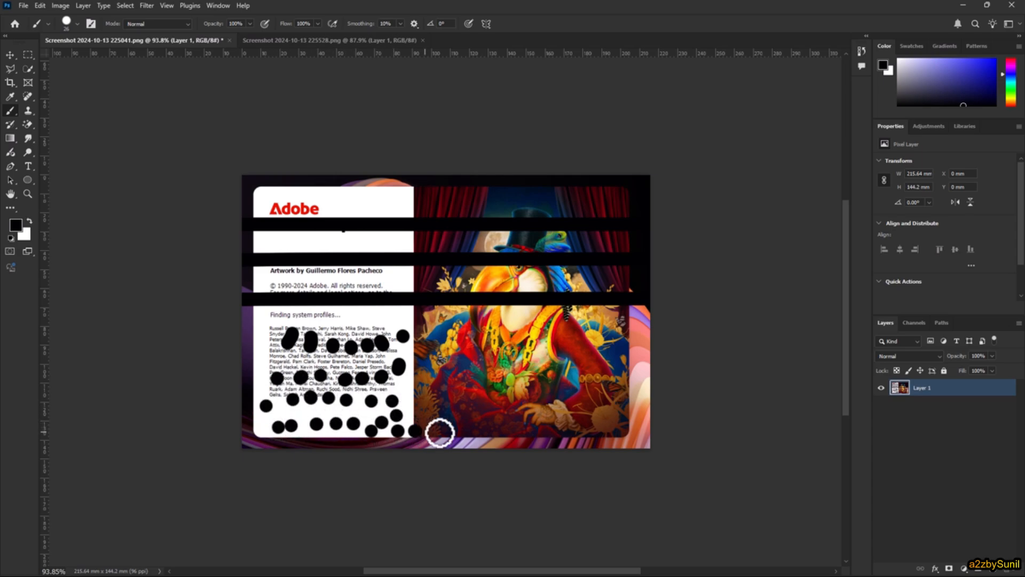
left_click(444, 433)
left_click(465, 433)
left_click(491, 431)
left_click(505, 404)
left_click(477, 381)
left_click(457, 356)
left_click_drag(439, 334, 432, 330)
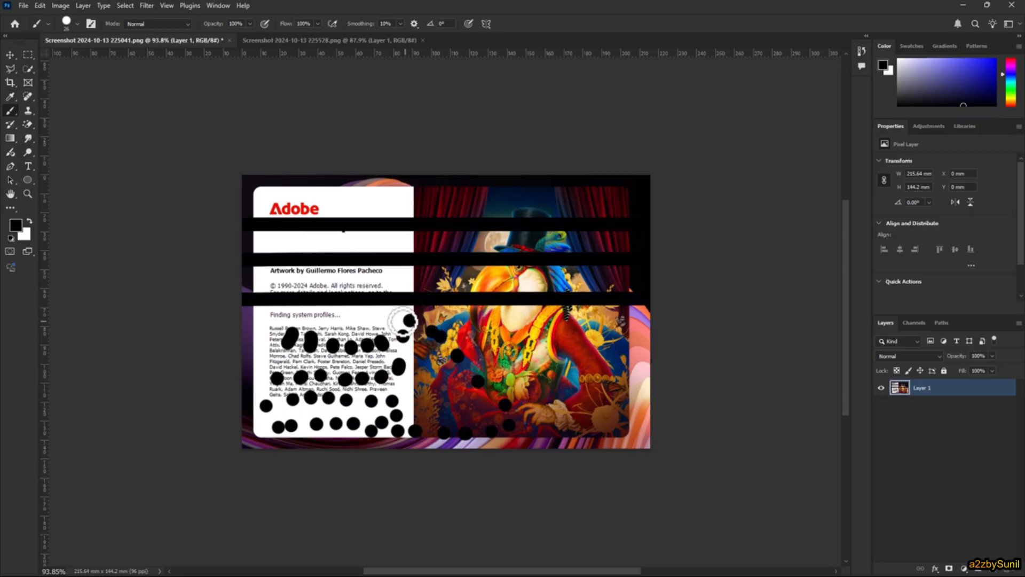
left_click(410, 319)
left_click(400, 322)
left_click(376, 324)
left_click(359, 323)
left_click(341, 322)
left_click(313, 316)
left_click(299, 317)
left_click(285, 320)
left_click(261, 343)
left_click(256, 355)
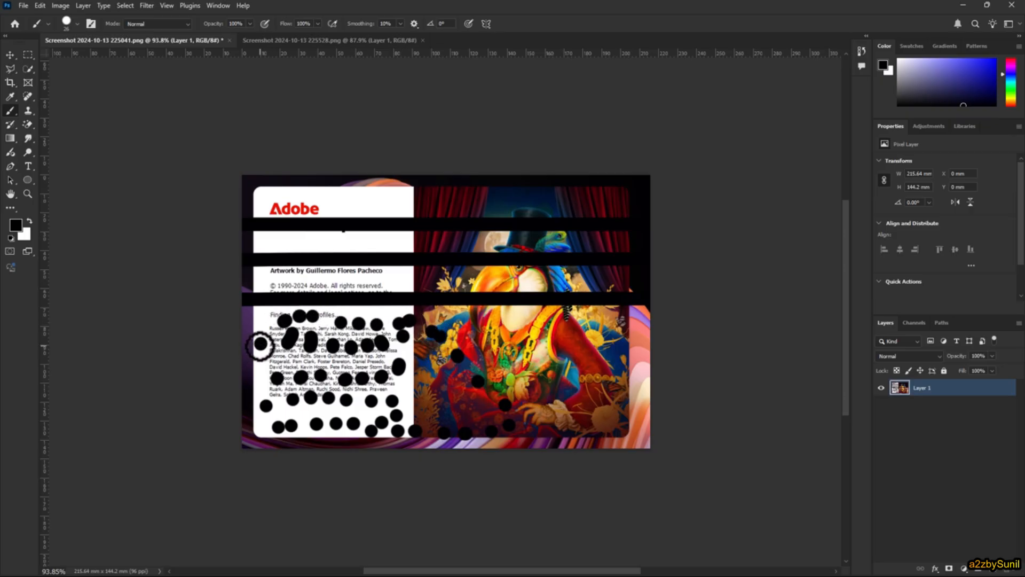
left_click(288, 363)
left_click(297, 356)
left_click(340, 364)
left_click(356, 361)
left_click(372, 356)
left_click(390, 353)
left_click(402, 352)
left_click(425, 352)
left_click(448, 361)
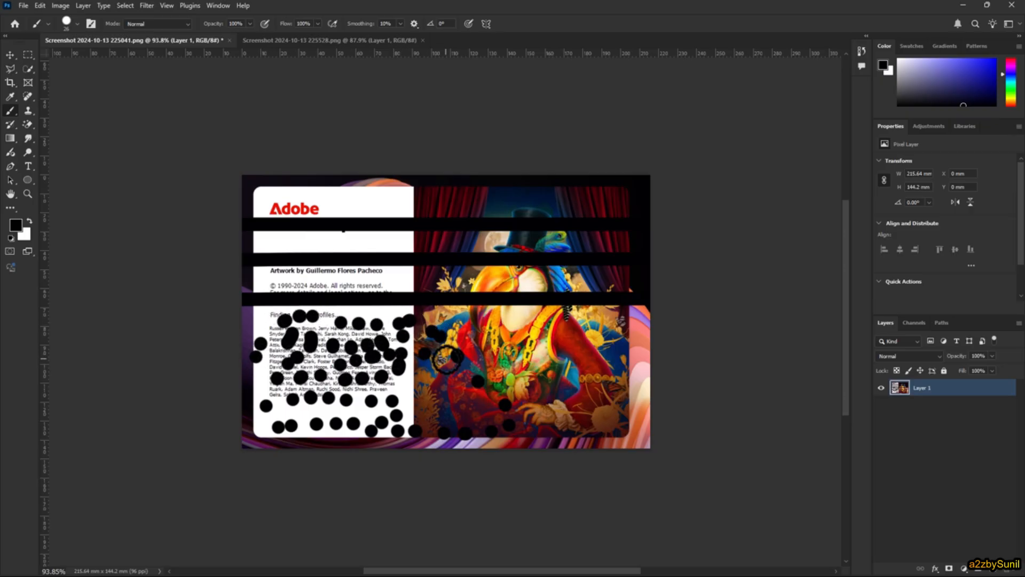
left_click(457, 382)
left_click(454, 410)
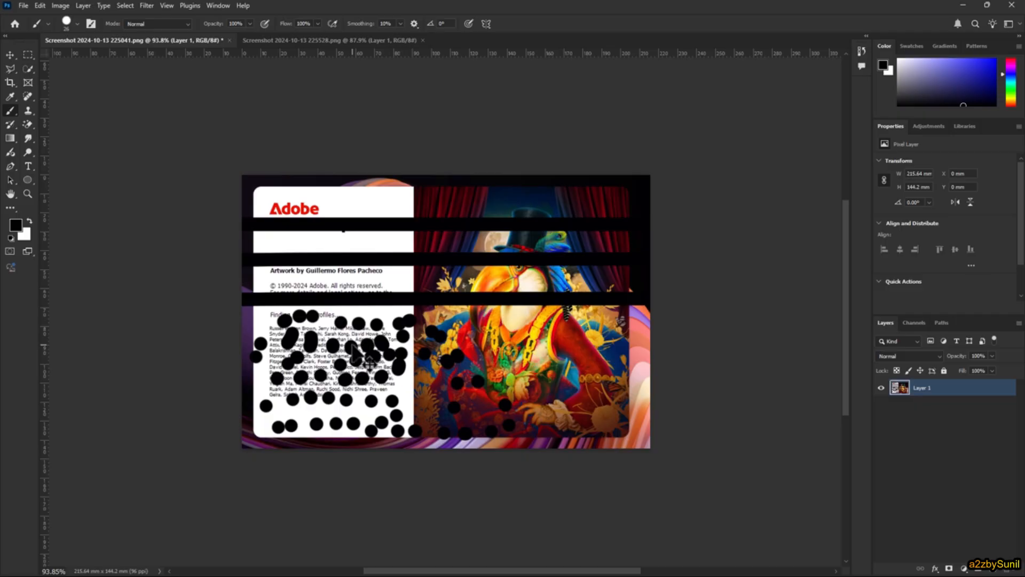
- Undo the brush dabs one after another, back to the second row of spots on the credits text
key("ctrl+z")
key("ctrl+z")
key("ctrl+z")
key("ctrl+z")
key("ctrl+z")
key("ctrl+z")
key("ctrl+z")
key("ctrl+z")
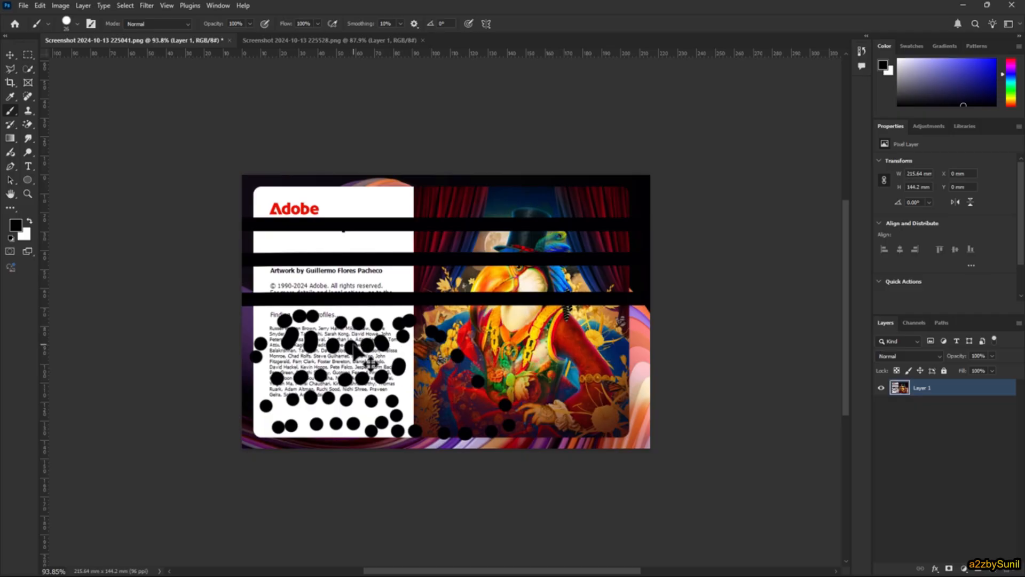
key("ctrl+z")
key("ctrl+z")
key("ctrl+z")
key("ctrl+z")
key("ctrl+z")
key("ctrl+z")
key("ctrl+z")
key("ctrl+z")
key("ctrl+z")
key("ctrl+z")
key("ctrl+z")
key("ctrl+z")
key("ctrl+z")
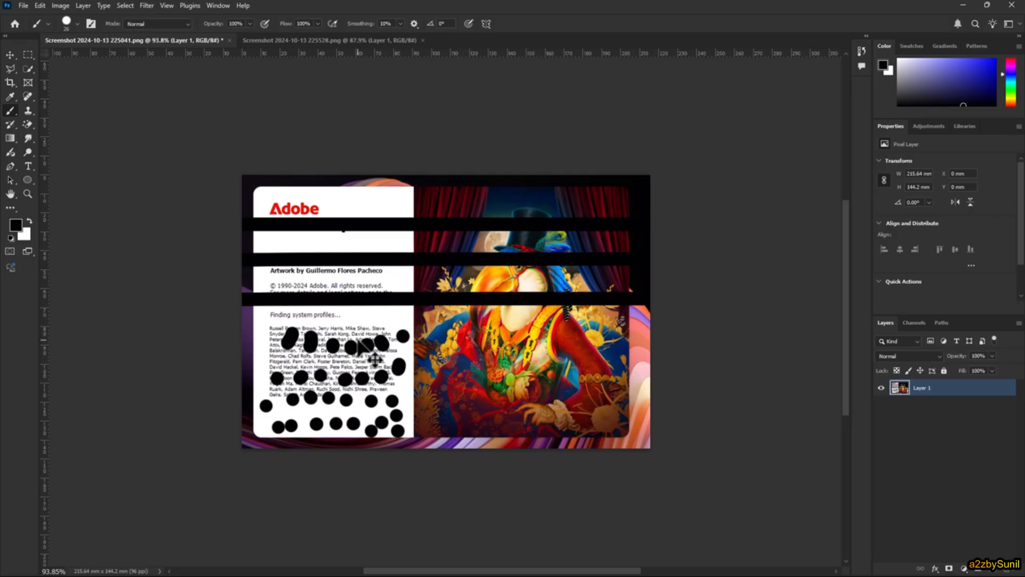
key("ctrl+z")
key("ctrl+z")
key("ctrl+z")
key("ctrl+z")
key("ctrl+z")
key("ctrl+z")
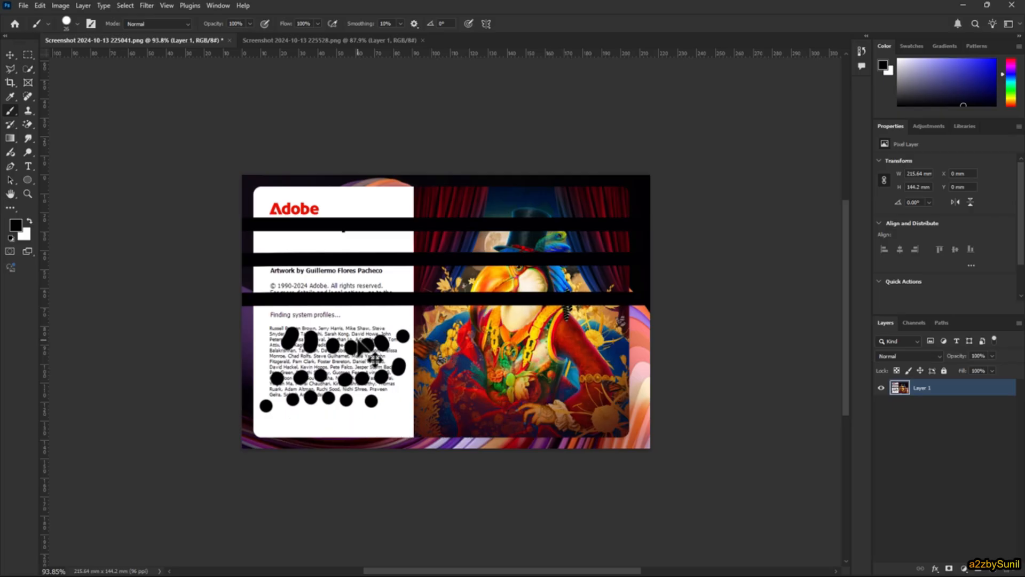
key("ctrl+z")
key("ctrl+z")
key("ctrl+z")
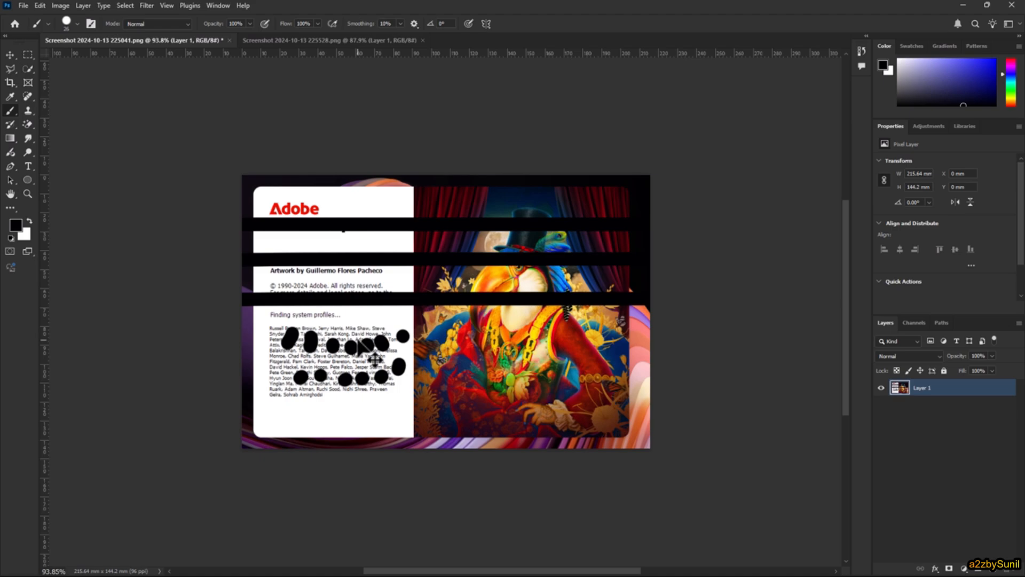
- Redo the first few of the undone brush dabs
key("ctrl+shift+z")
key("ctrl+shift+z")
key("ctrl+shift+z")
key("ctrl+shift+z")
key("ctrl+shift+z")
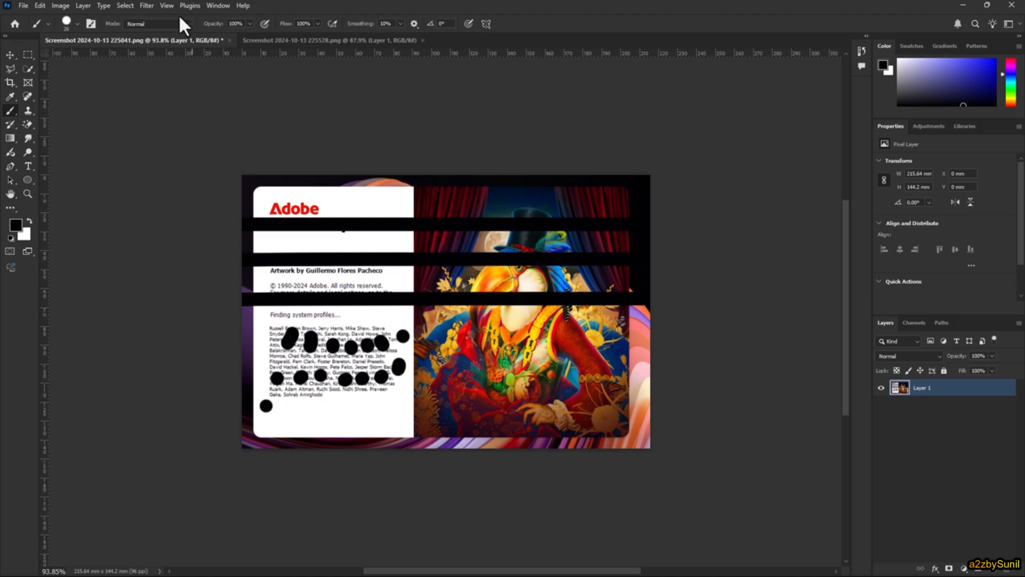
- Show the History panel and stretch it down to list many more states
left_click(218, 5)
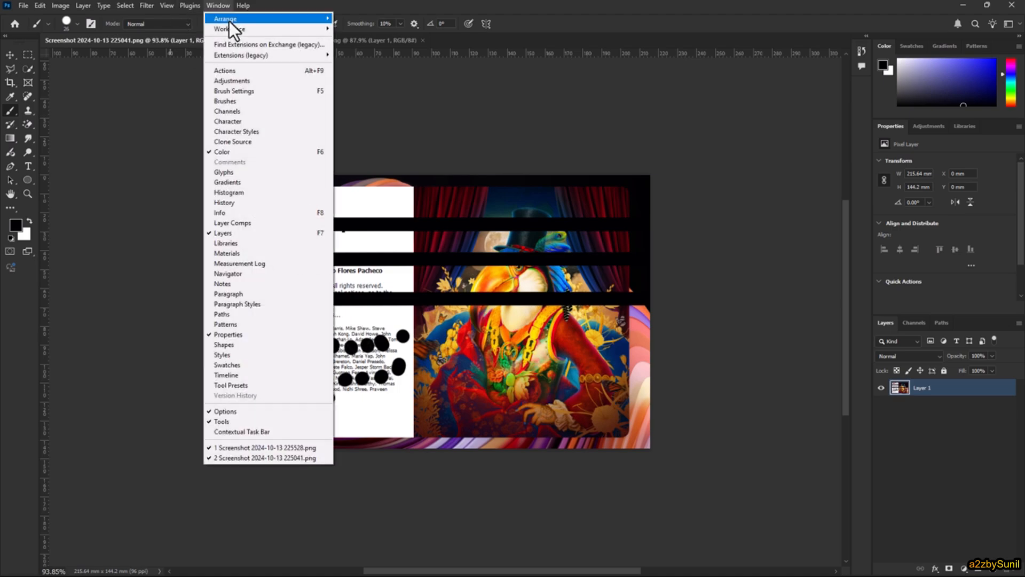
left_click(239, 203)
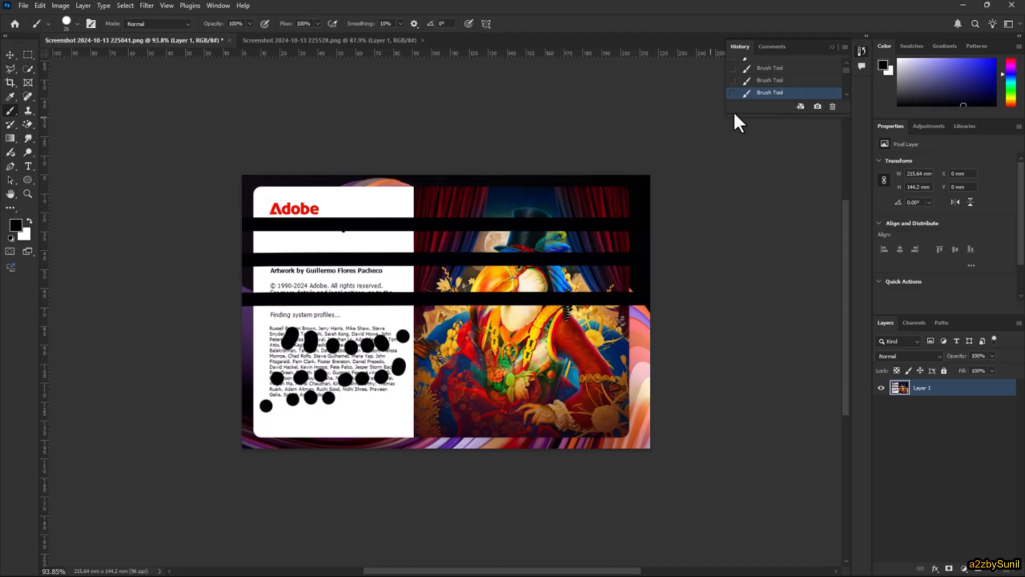
left_click_drag(756, 116, 769, 483)
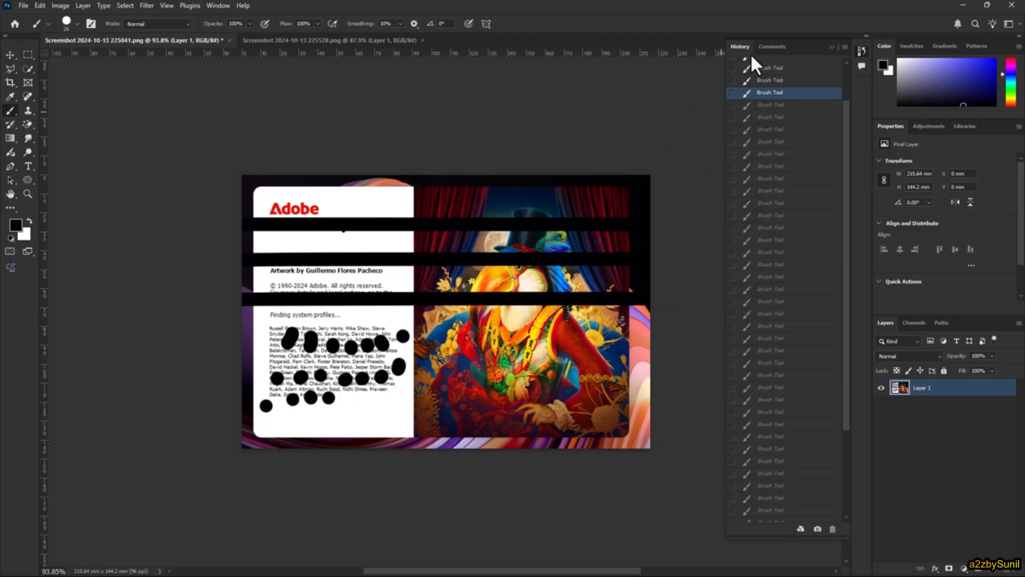
- Move the image forward through progressively later Brush Tool history states, from an early stroke to one near the end of the list
left_click(733, 474)
left_click(735, 436)
scroll(743, 104, "up", 3)
left_click(773, 204)
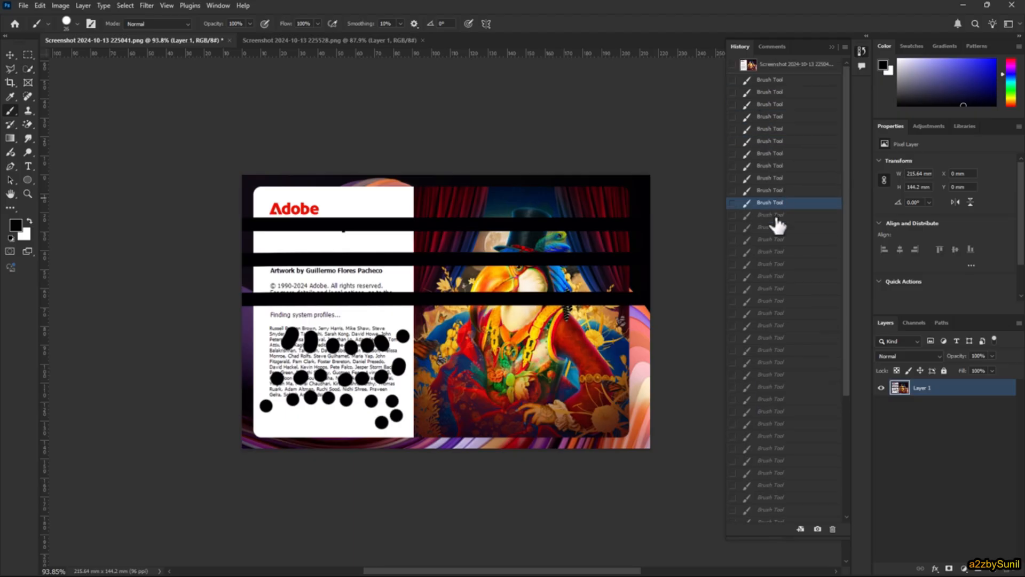
left_click(771, 264)
left_click(767, 352)
scroll(774, 361, "down", 2)
left_click(775, 390)
left_click(771, 452)
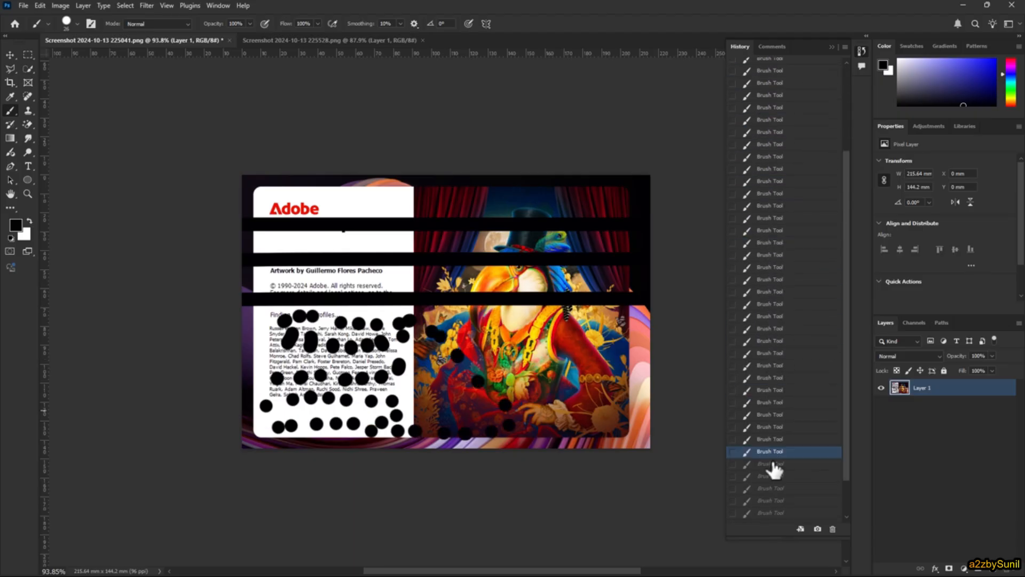
left_click(772, 488)
- Return to the earliest Brush Tool history state, advance to one midway through the list, and view the remaining states
scroll(777, 451, "up", 5)
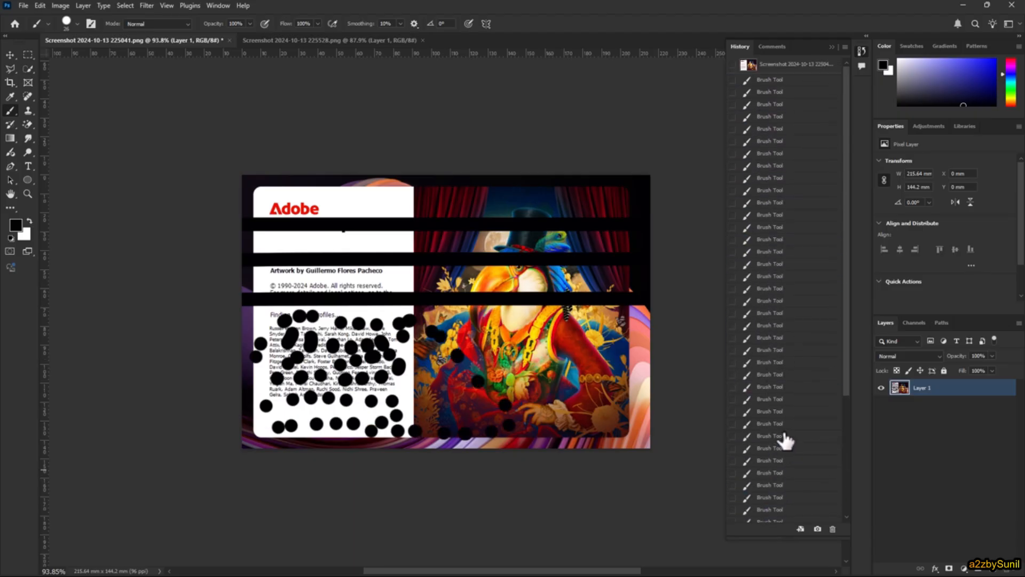
left_click(774, 79)
left_click(777, 227)
left_click(769, 387)
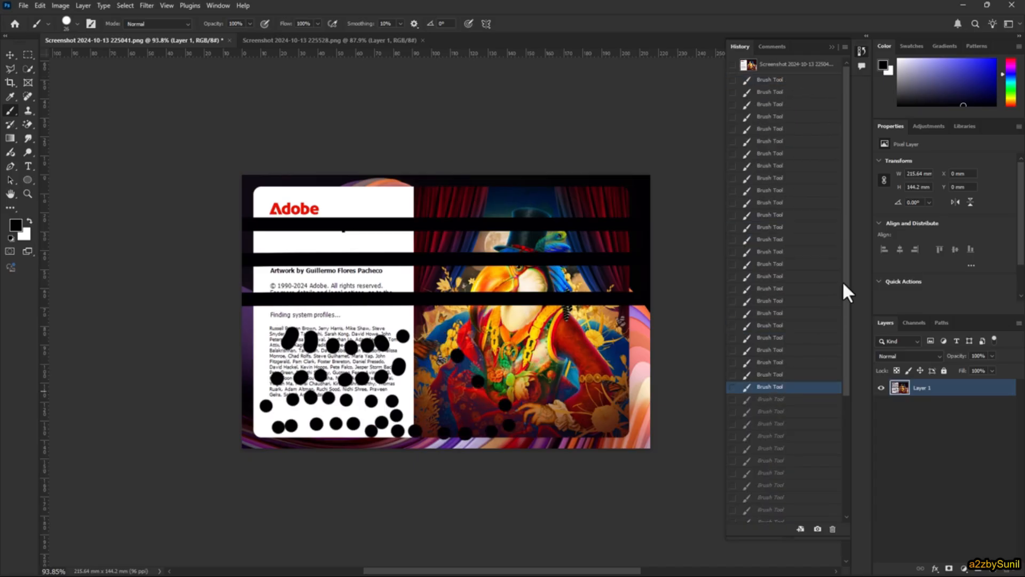
left_click_drag(848, 299, 848, 425)
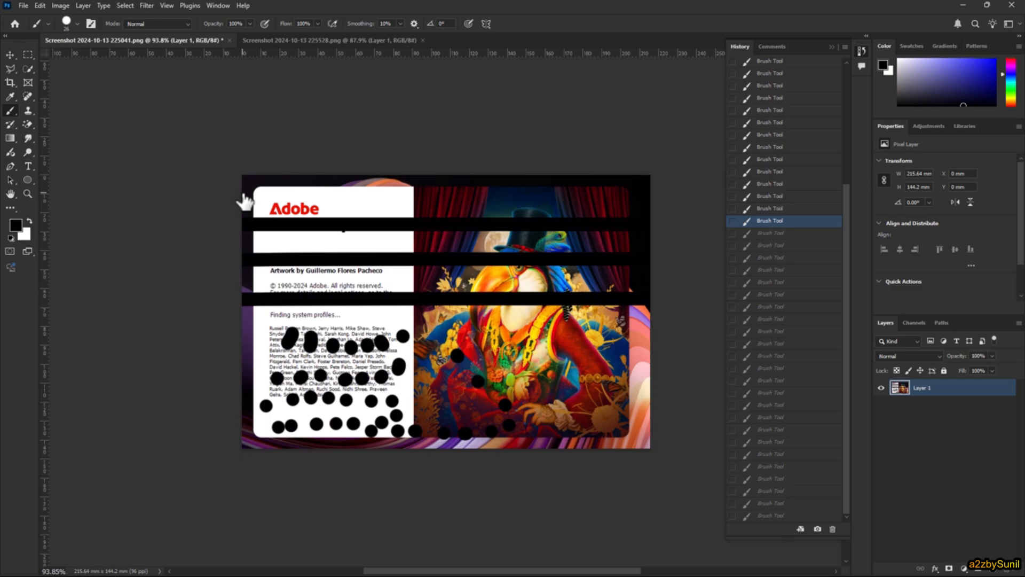
- Set History States to 1000 in the Performance preferences and apply the change
left_click(38, 6)
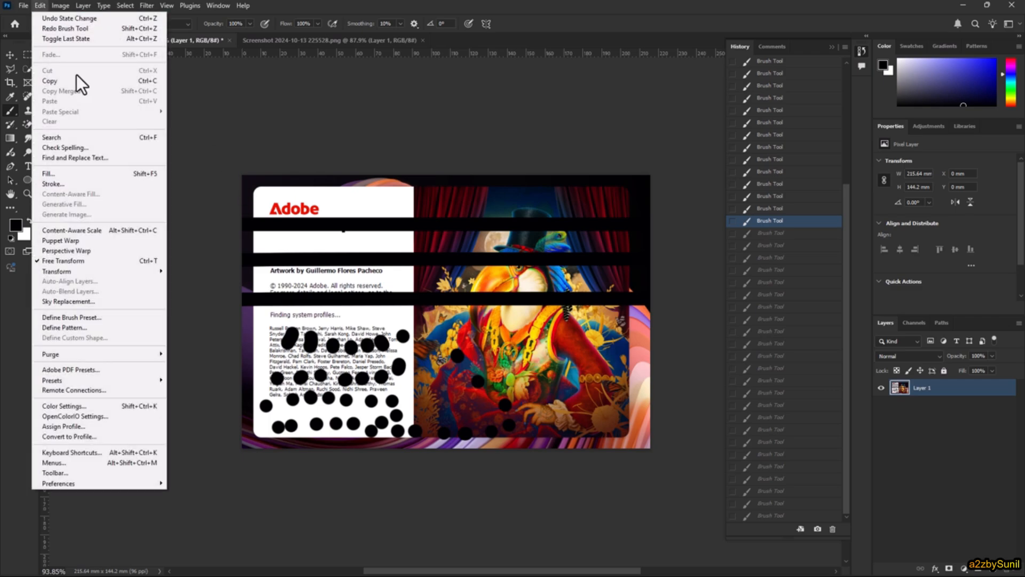
mouse_move(119, 480)
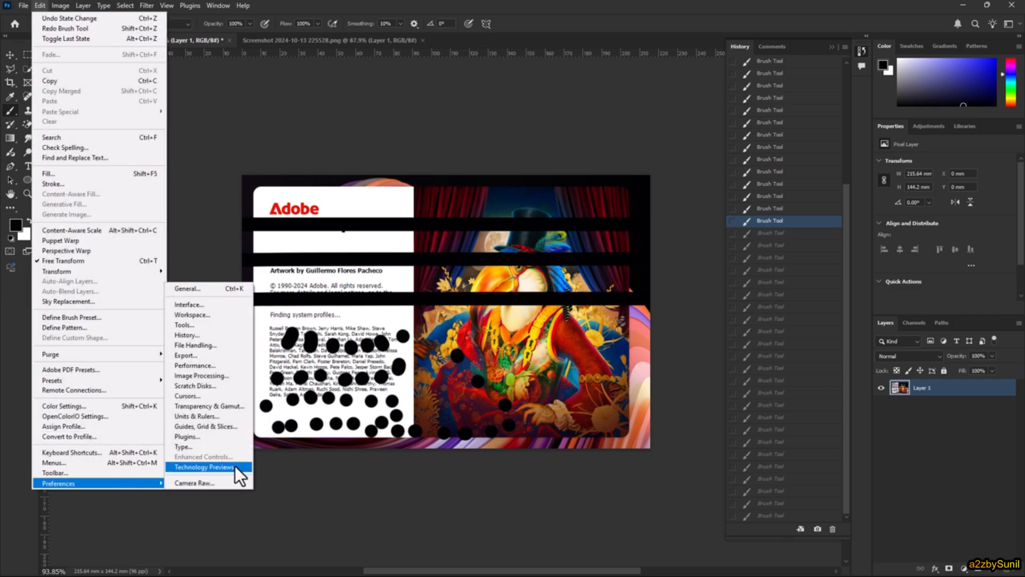
left_click(213, 364)
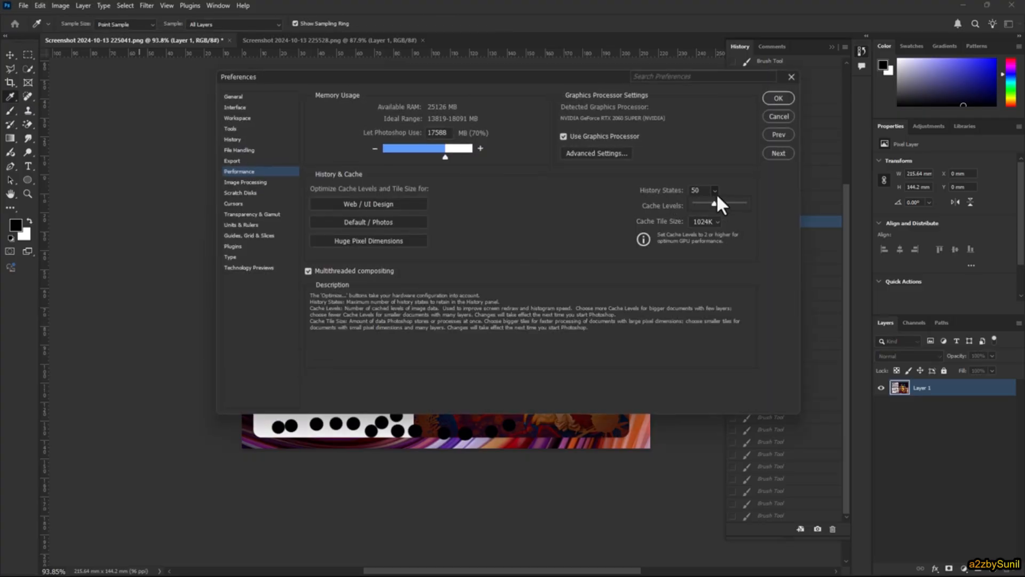
left_click_drag(741, 216, 722, 133)
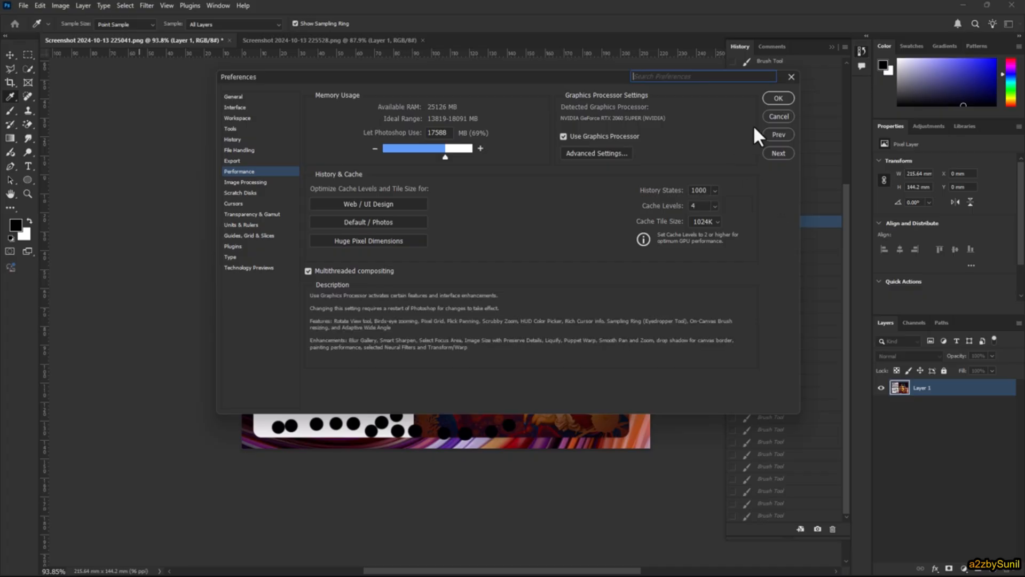
left_click(771, 96)
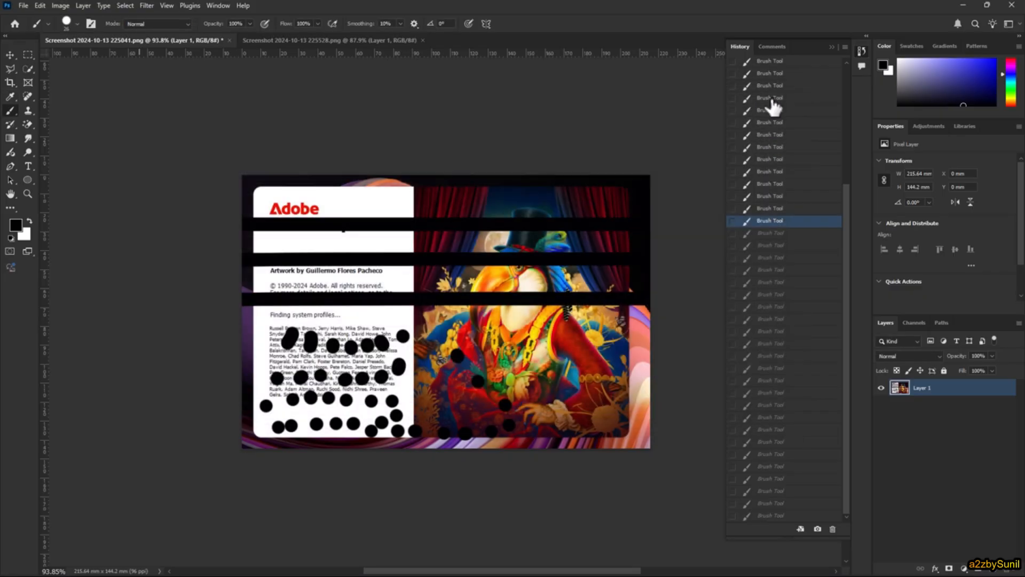
- Close all open documents without saving and reopen Screenshot 2024-10-13 225041.png from the recent files
left_click(23, 5)
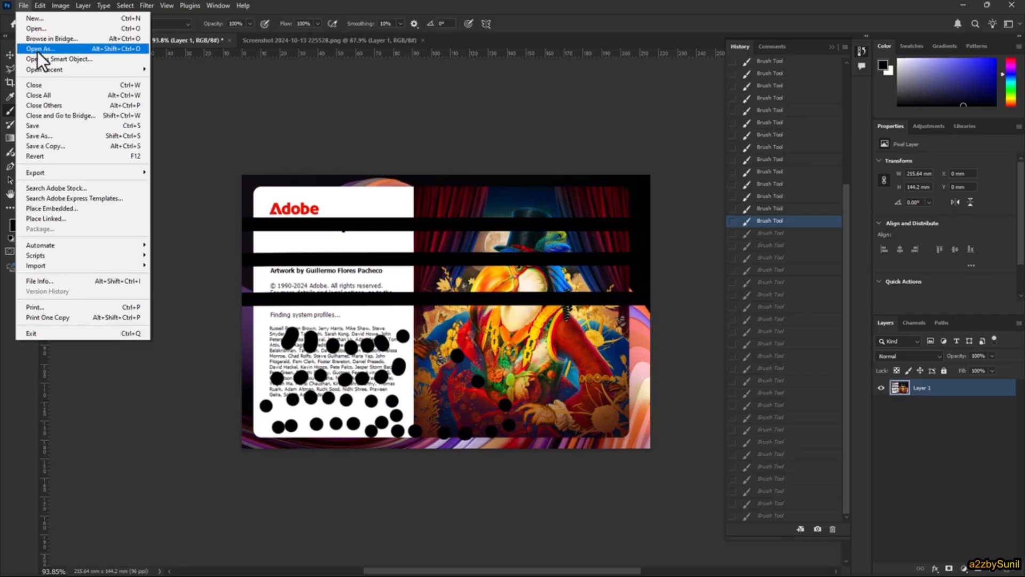
left_click(56, 95)
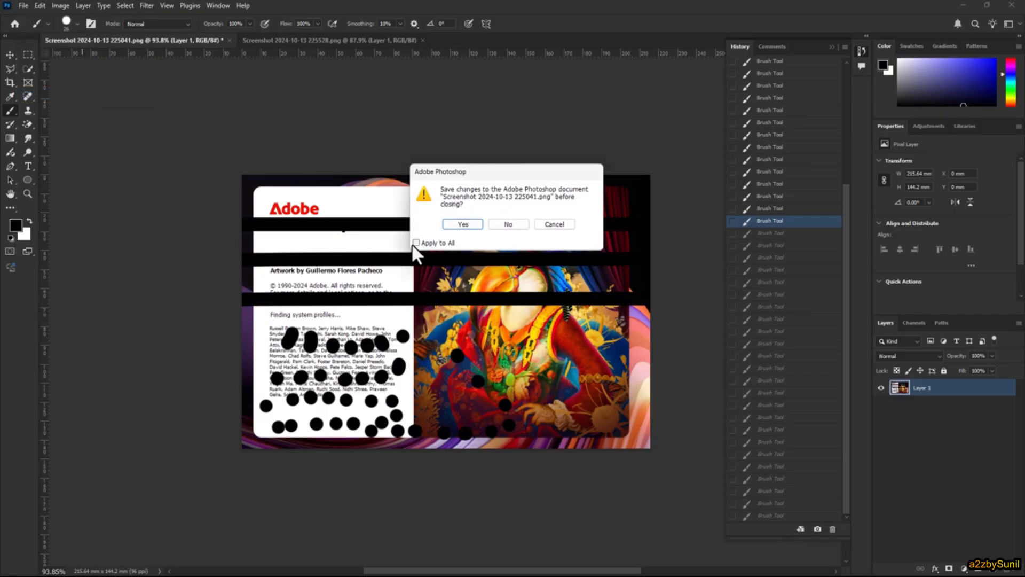
left_click(507, 225)
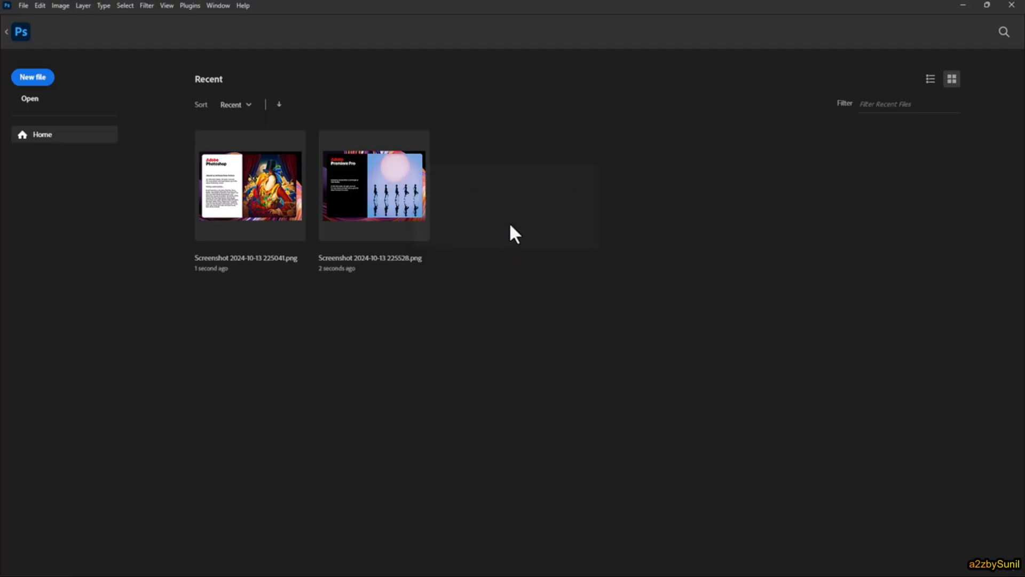
left_click(276, 193)
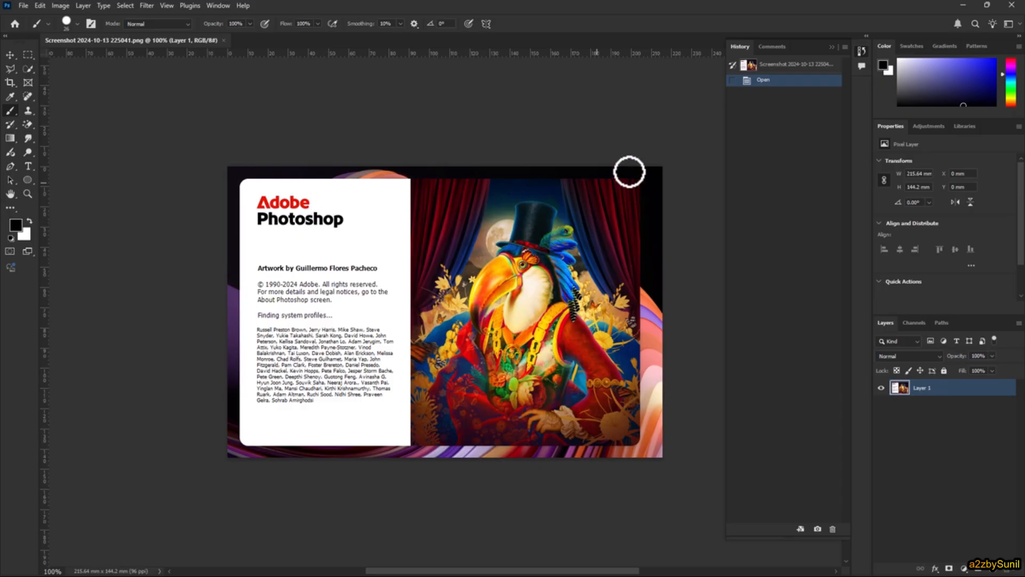
- Dab black brush spots across the white panel, from the Photoshop title down through the credits text
left_click(277, 242)
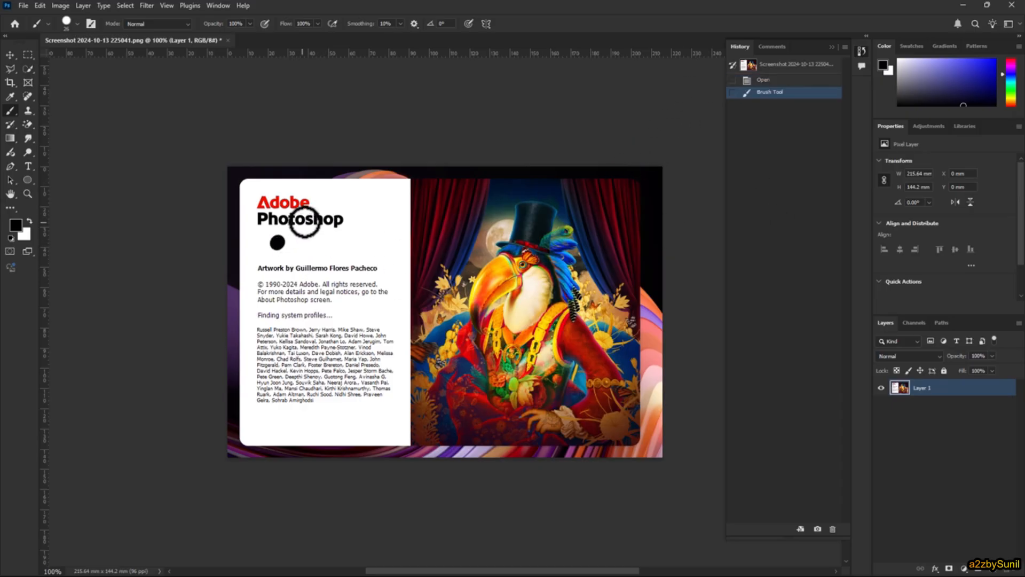
left_click(302, 220)
left_click(316, 214)
left_click(336, 207)
left_click(358, 203)
left_click(374, 230)
left_click(375, 243)
left_click(369, 254)
left_click(353, 268)
left_click(347, 280)
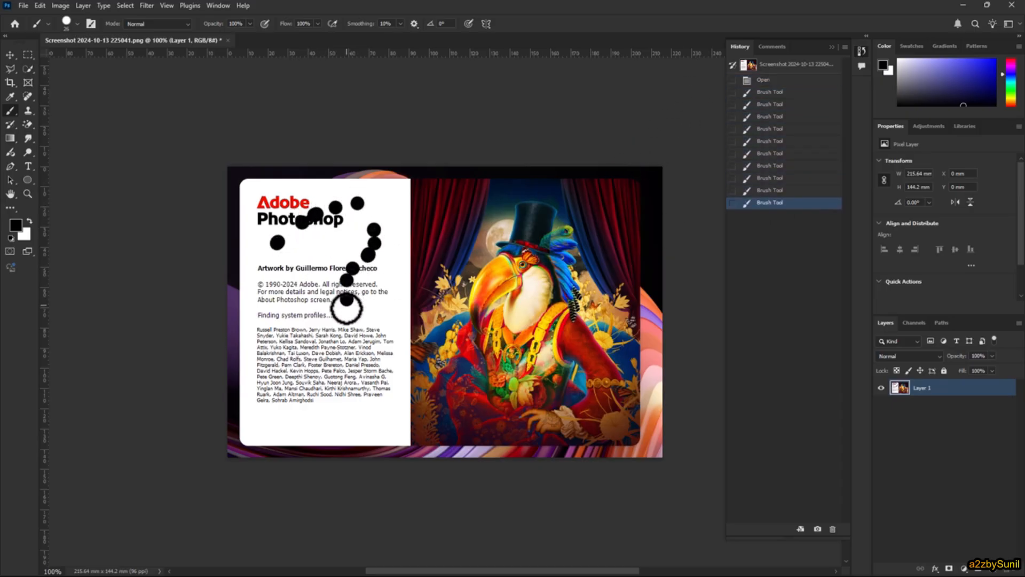
left_click(347, 299)
left_click(345, 321)
left_click(344, 342)
left_click(320, 370)
left_click(285, 364)
left_click(293, 323)
left_click(316, 289)
left_click(328, 278)
left_click(350, 268)
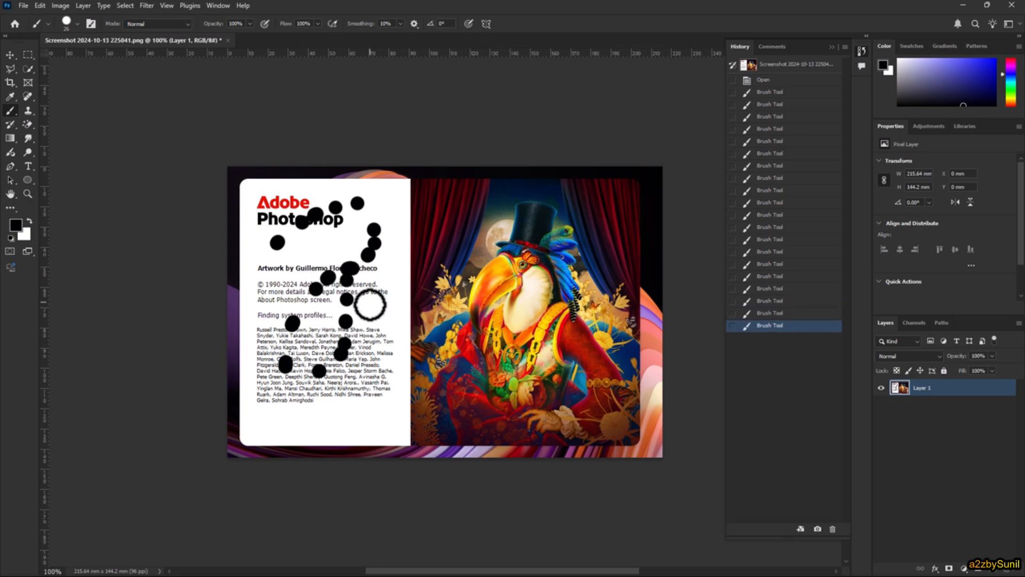
left_click(370, 303)
left_click(328, 342)
left_click(343, 386)
- Paint short black brush strokes scattered over the bird artwork and along the edge of the white panel
left_click_drag(502, 220, 504, 220)
left_click_drag(586, 238, 593, 255)
left_click_drag(553, 342, 542, 369)
left_click_drag(595, 315, 603, 321)
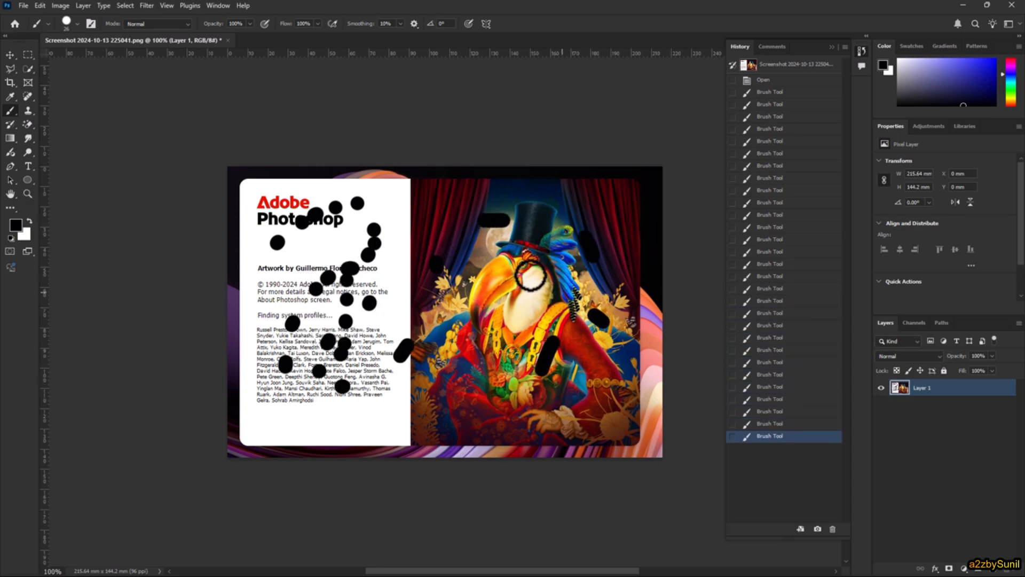
left_click_drag(527, 275, 517, 277)
left_click_drag(447, 287, 443, 293)
left_click_drag(402, 321, 391, 329)
left_click_drag(405, 395, 408, 400)
left_click_drag(490, 263, 504, 284)
left_click_drag(590, 236, 587, 222)
left_click_drag(540, 193, 534, 194)
left_click_drag(425, 218, 415, 227)
left_click_drag(417, 289, 432, 305)
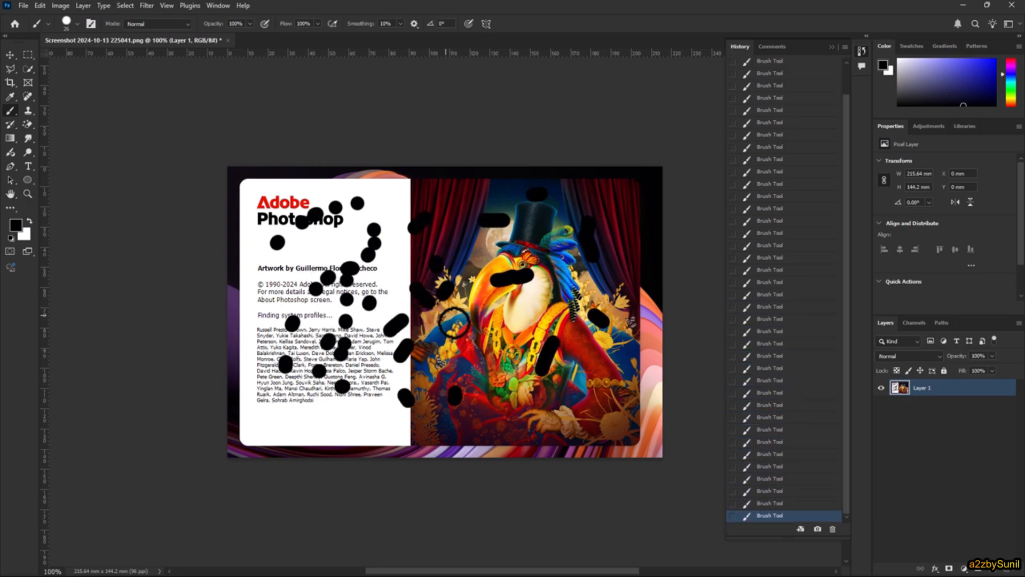
- Paint many more short black brush strokes and dots scattered across both the white text panel and the bird artwork
left_click_drag(454, 353, 451, 360)
left_click_drag(383, 366, 377, 362)
left_click_drag(378, 275, 356, 291)
left_click_drag(377, 386, 347, 393)
left_click_drag(327, 429, 368, 435)
left_click_drag(468, 418, 481, 412)
left_click_drag(557, 372, 549, 382)
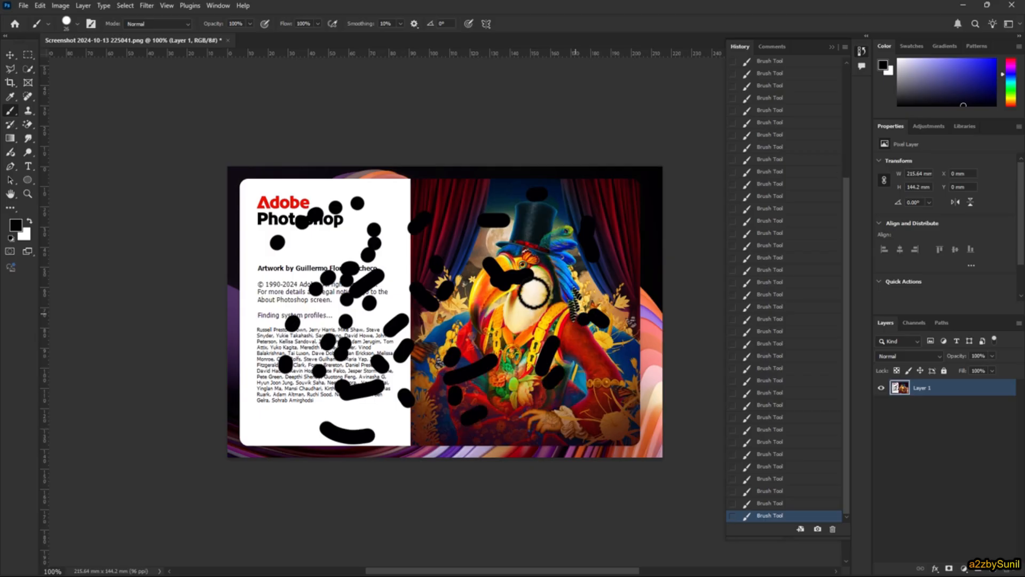
left_click_drag(563, 307, 582, 318)
left_click_drag(413, 277, 417, 286)
left_click_drag(429, 225, 458, 218)
left_click_drag(527, 216, 534, 226)
left_click_drag(379, 351, 368, 359)
left_click_drag(389, 405, 439, 401)
left_click_drag(522, 348, 529, 338)
left_click_drag(485, 274, 460, 266)
left_click_drag(349, 248, 337, 253)
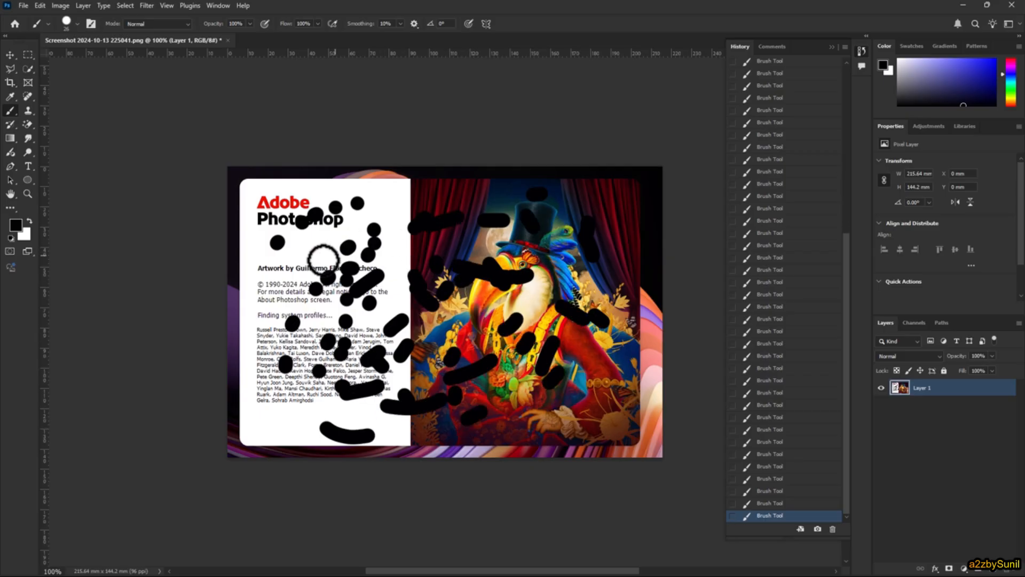
left_click_drag(268, 308, 261, 321)
left_click_drag(243, 365, 243, 369)
left_click_drag(300, 384, 316, 365)
left_click_drag(560, 331, 556, 343)
left_click_drag(529, 390, 528, 396)
left_click_drag(593, 404, 606, 388)
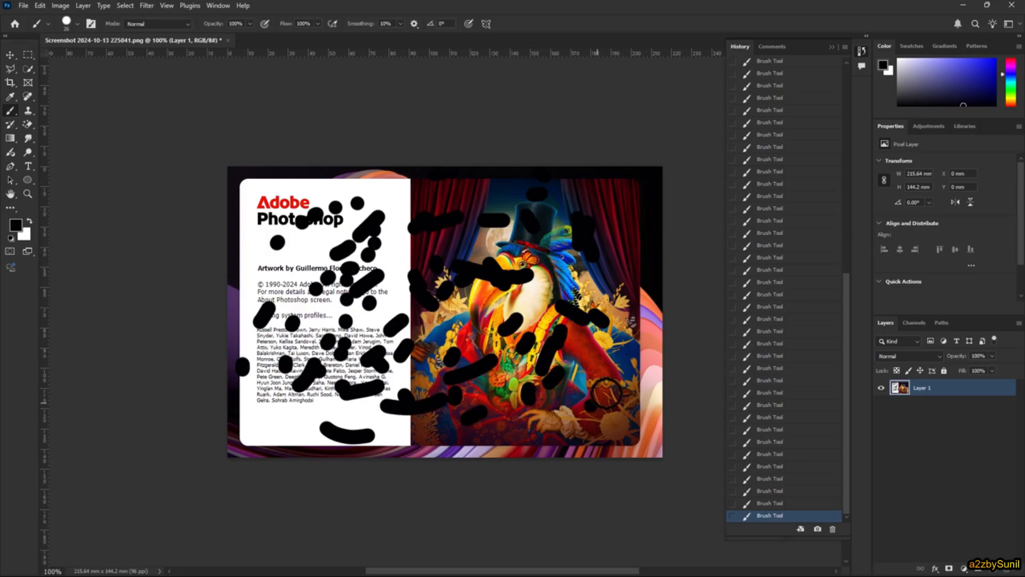
left_click_drag(627, 306, 625, 298)
left_click_drag(557, 244, 544, 241)
left_click_drag(366, 325, 370, 342)
left_click_drag(486, 399, 510, 397)
left_click(591, 377)
left_click(494, 247)
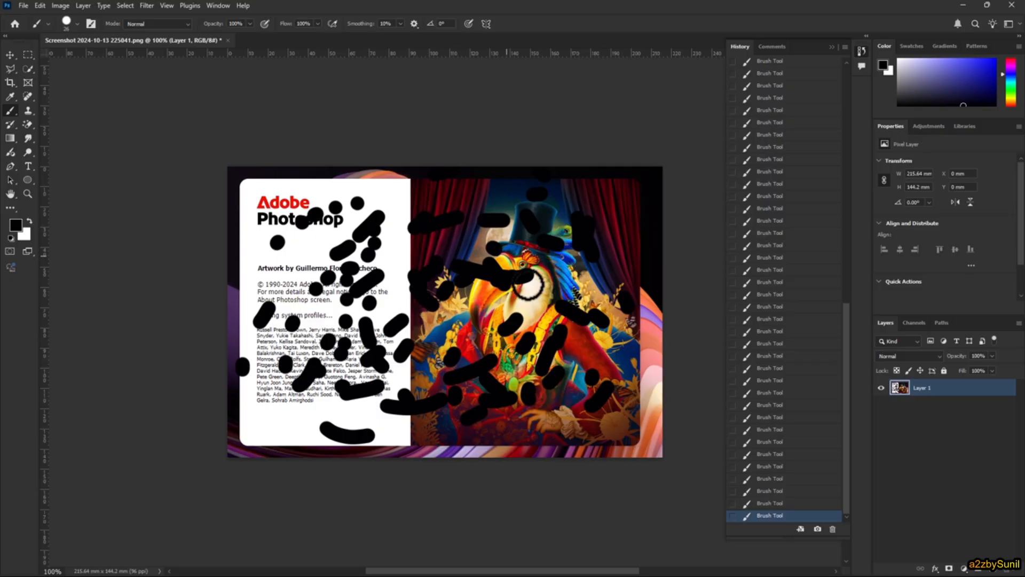
left_click_drag(527, 310, 515, 323)
left_click_drag(417, 278, 432, 266)
mouse_move(456, 218)
left_mouse_down()
mouse_move(471, 220)
mouse_move(468, 230)
left_mouse_up()
left_click_drag(482, 268, 480, 287)
left_click_drag(402, 320, 415, 324)
left_click_drag(373, 212, 395, 206)
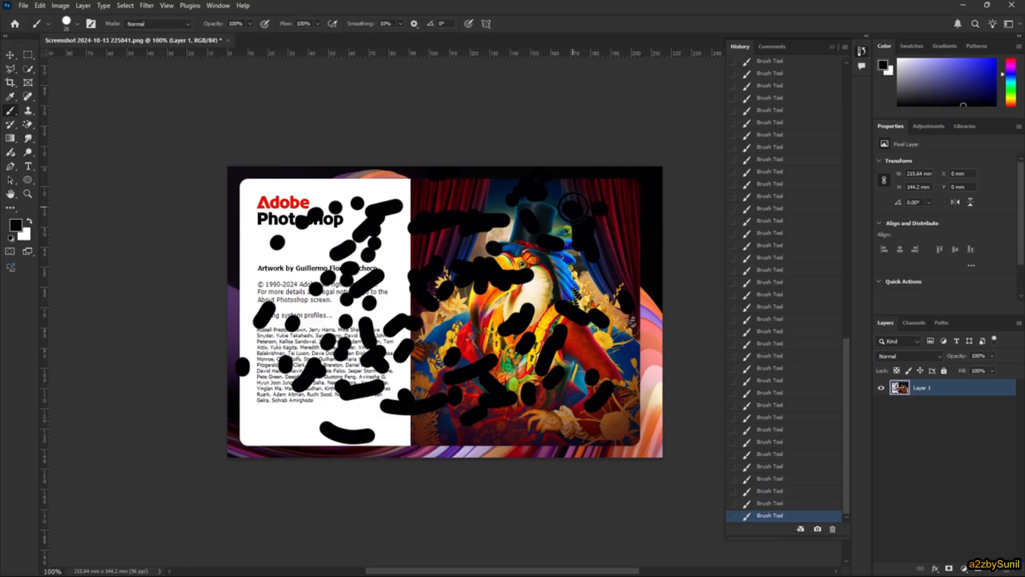
left_click_drag(638, 246, 597, 319)
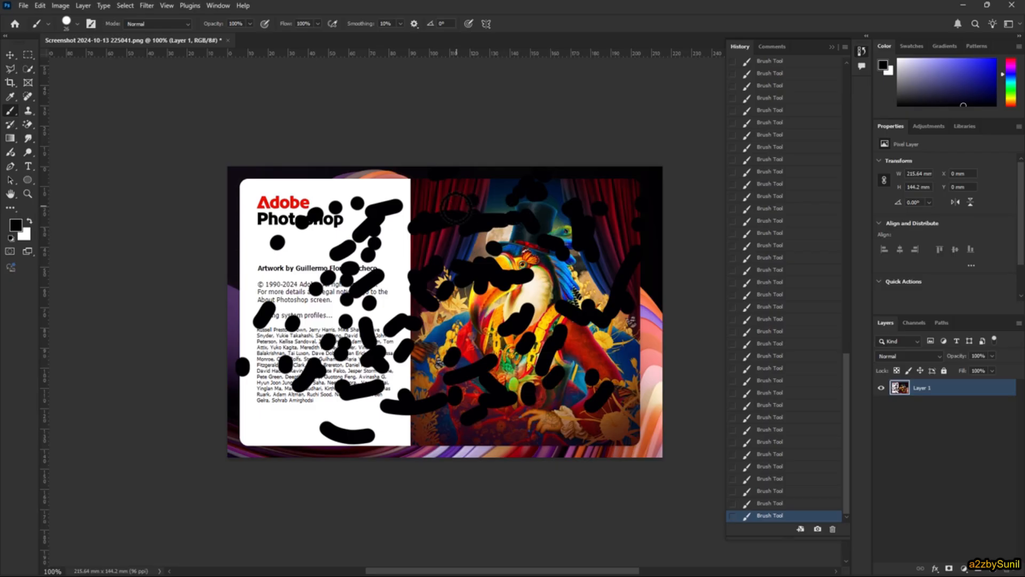
left_click_drag(379, 254, 374, 243)
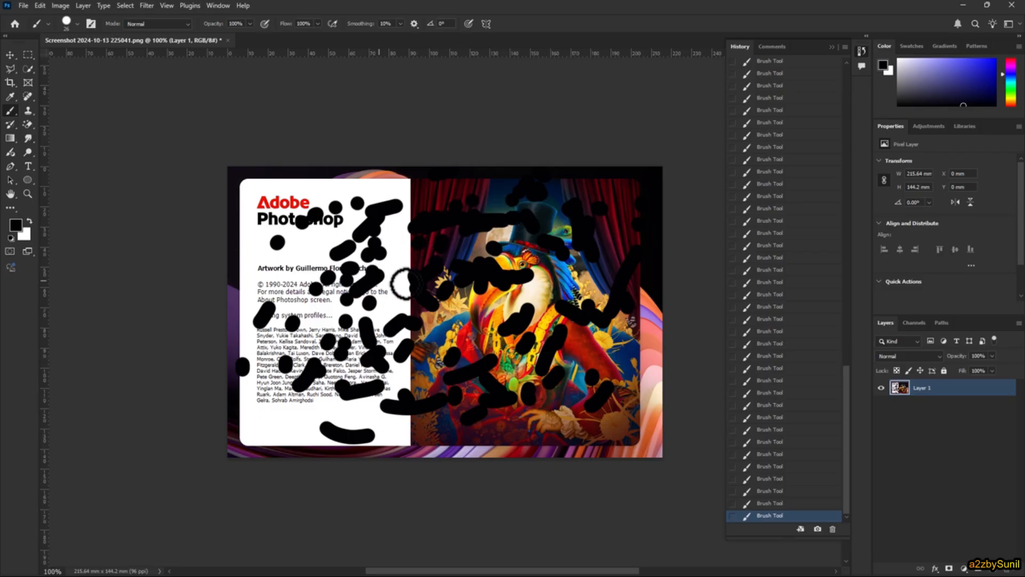
- Step the document back in the History to its first brush stroke and further back to the Open state
left_click_drag(842, 433, 876, 81)
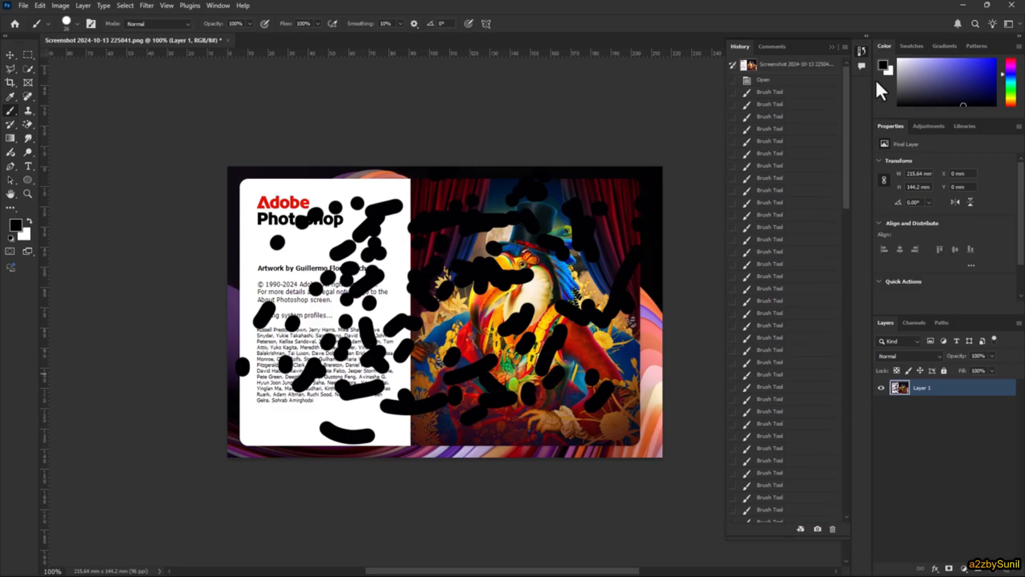
left_click(785, 94)
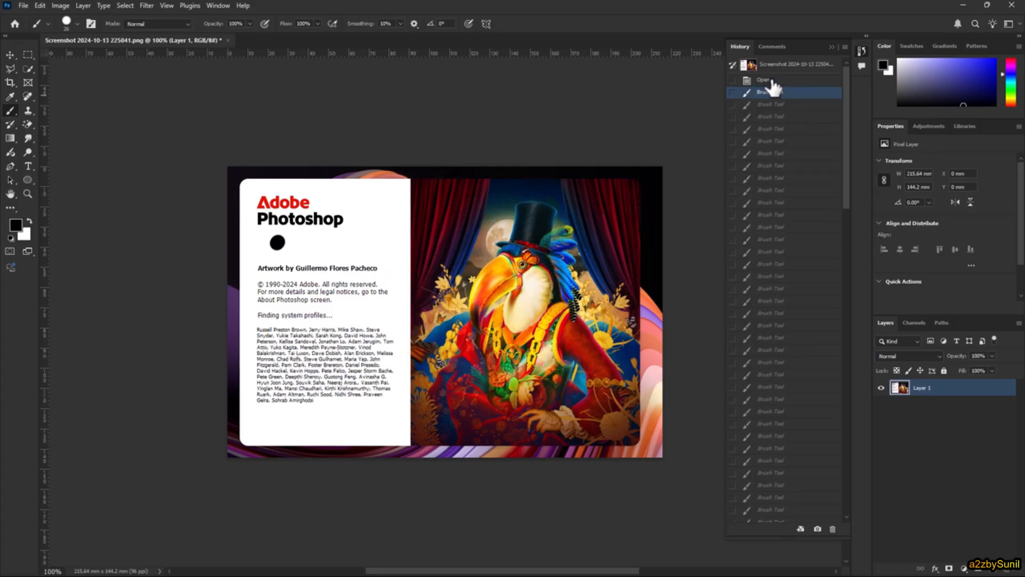
left_click(771, 81)
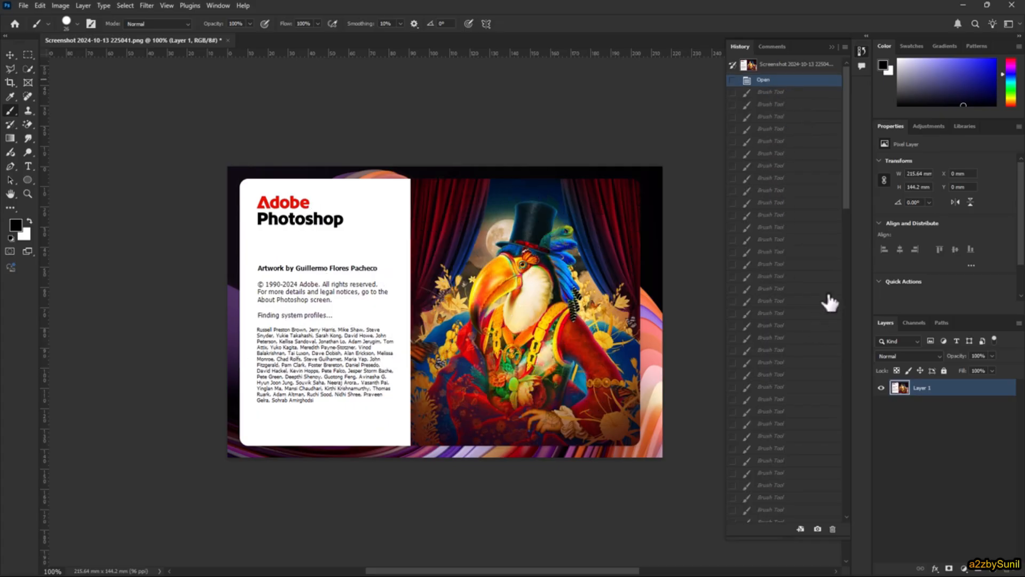
- Restore the fifth-from-last brush stroke state in the History and revert the document to its last saved version
left_click_drag(847, 115, 820, 478)
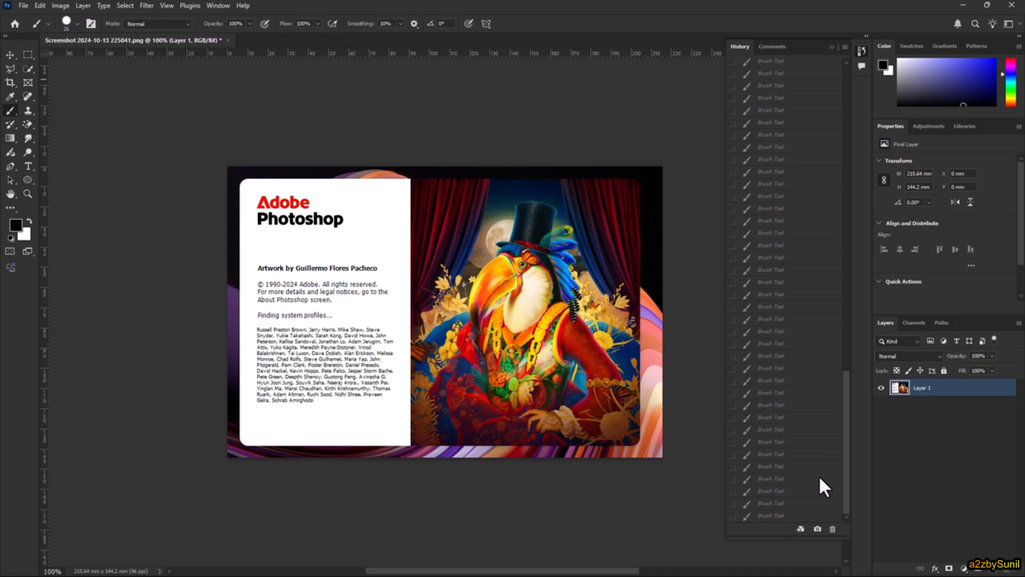
left_click(784, 466)
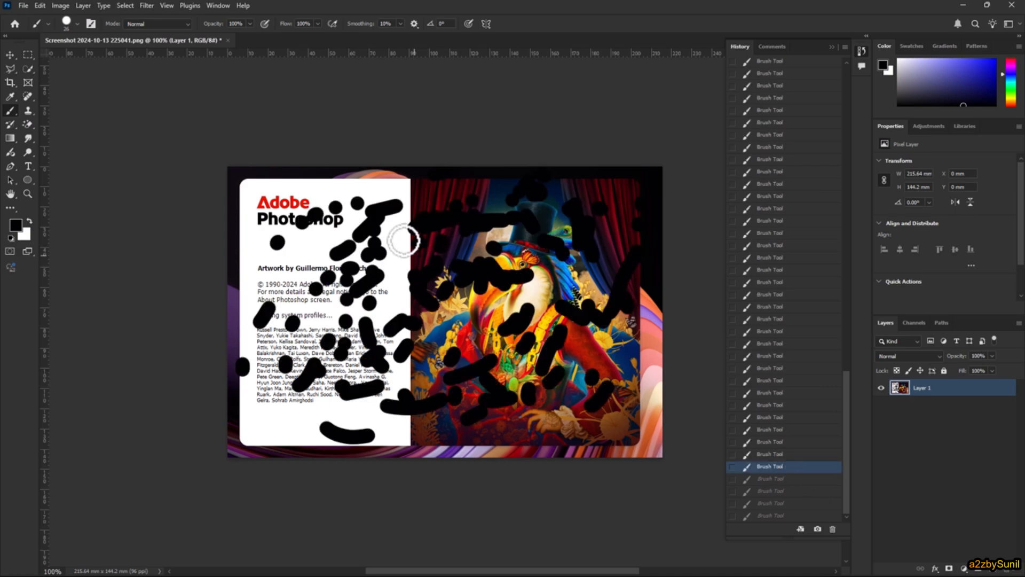
left_click(24, 6)
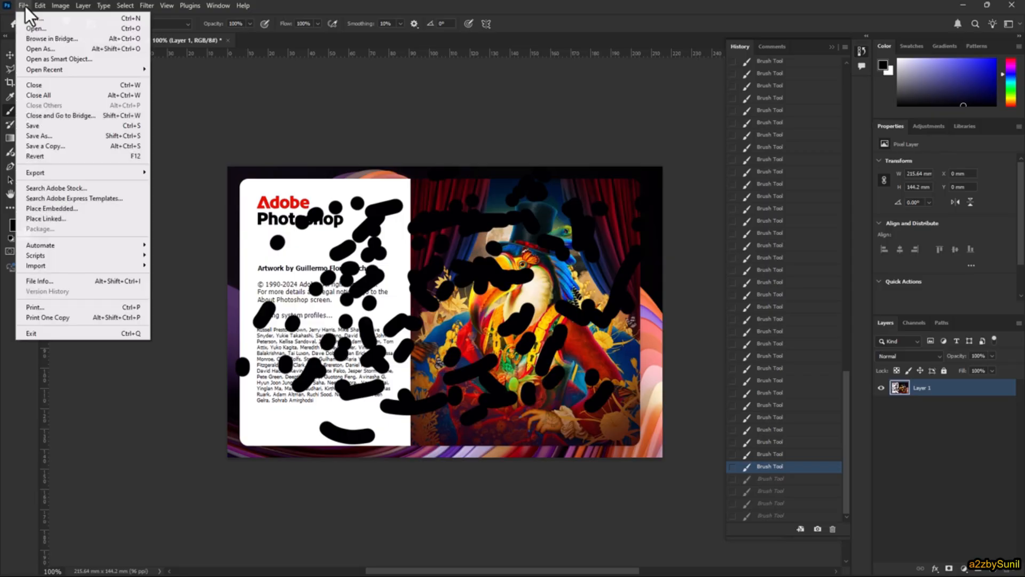
left_click(51, 156)
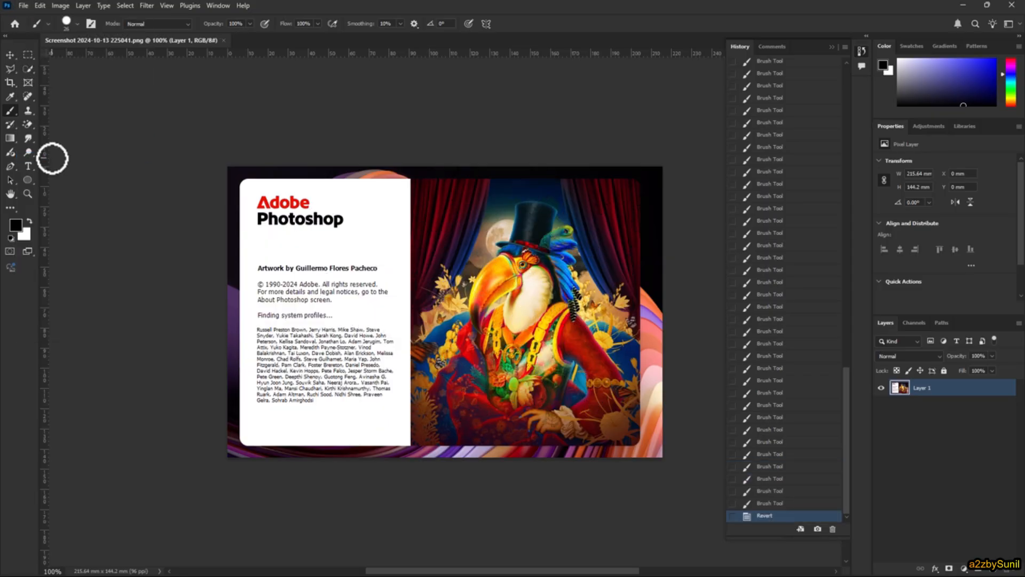